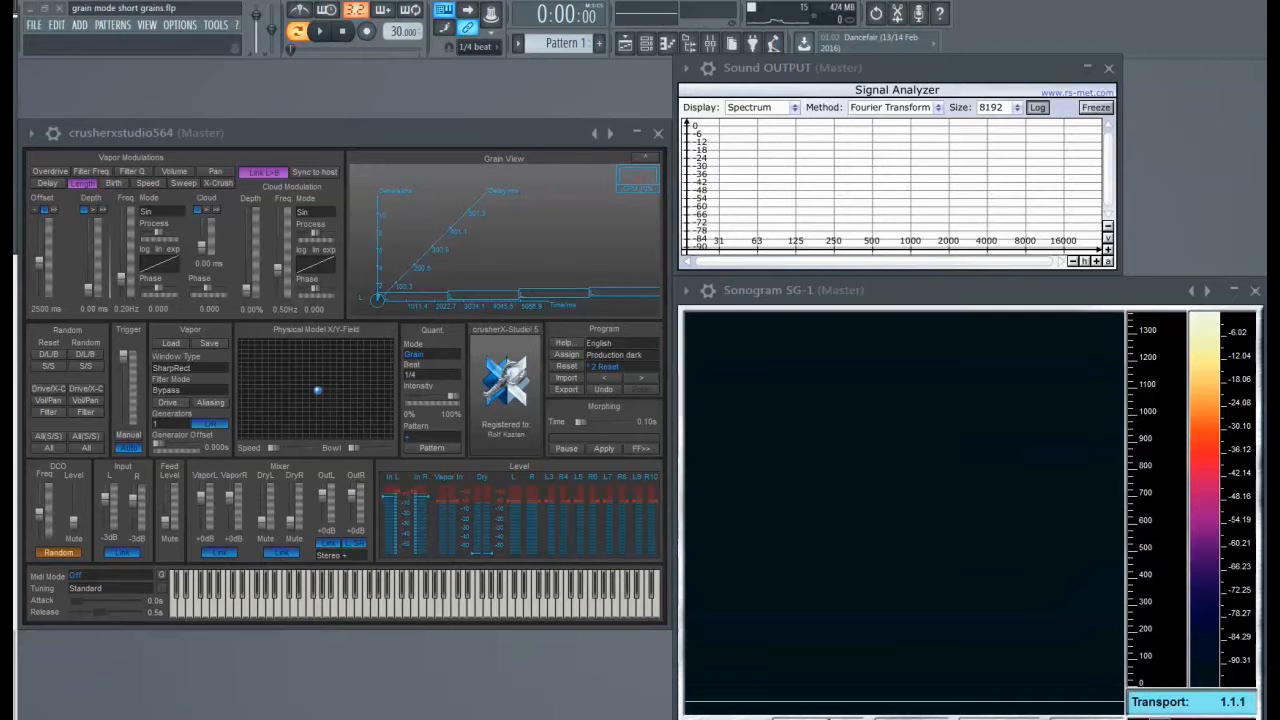
Set the Length modulation offset to 500 ms and play the pattern briefly, stopping playback after listening
{"action": "double_click", "coordinate": [45, 309]}
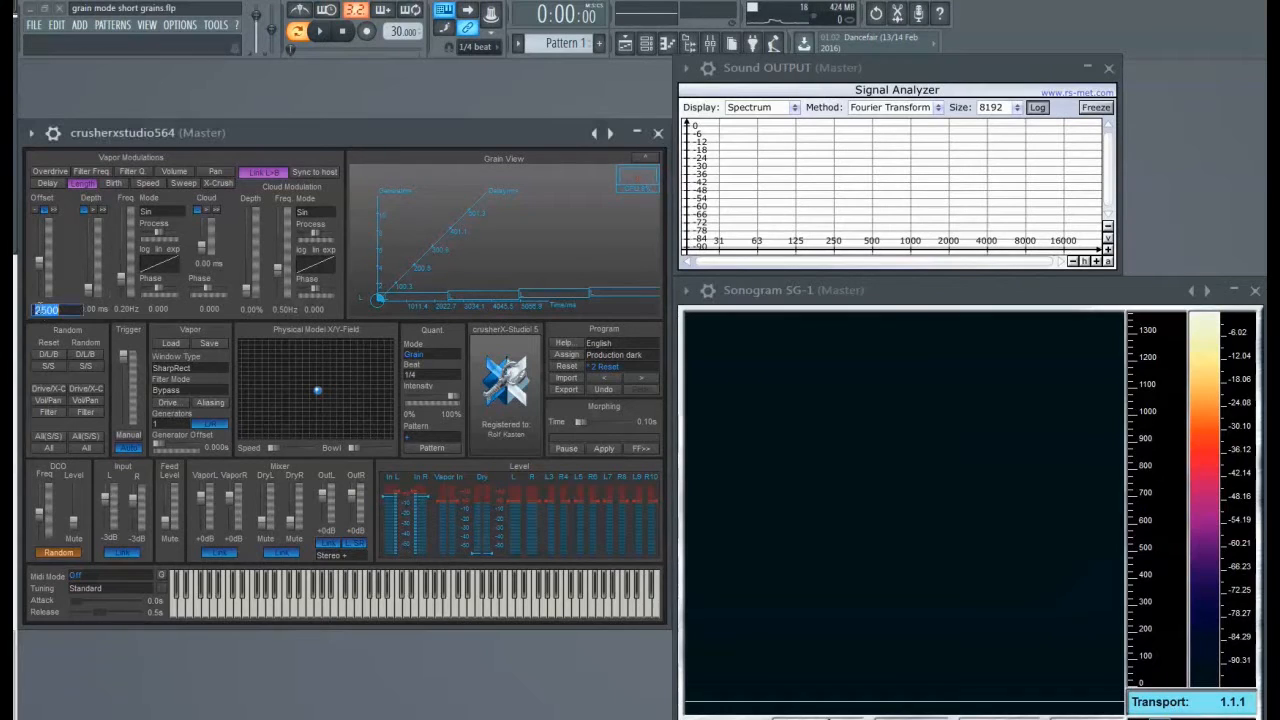
{"action": "type", "text": "500"}
{"action": "key", "text": "Return"}
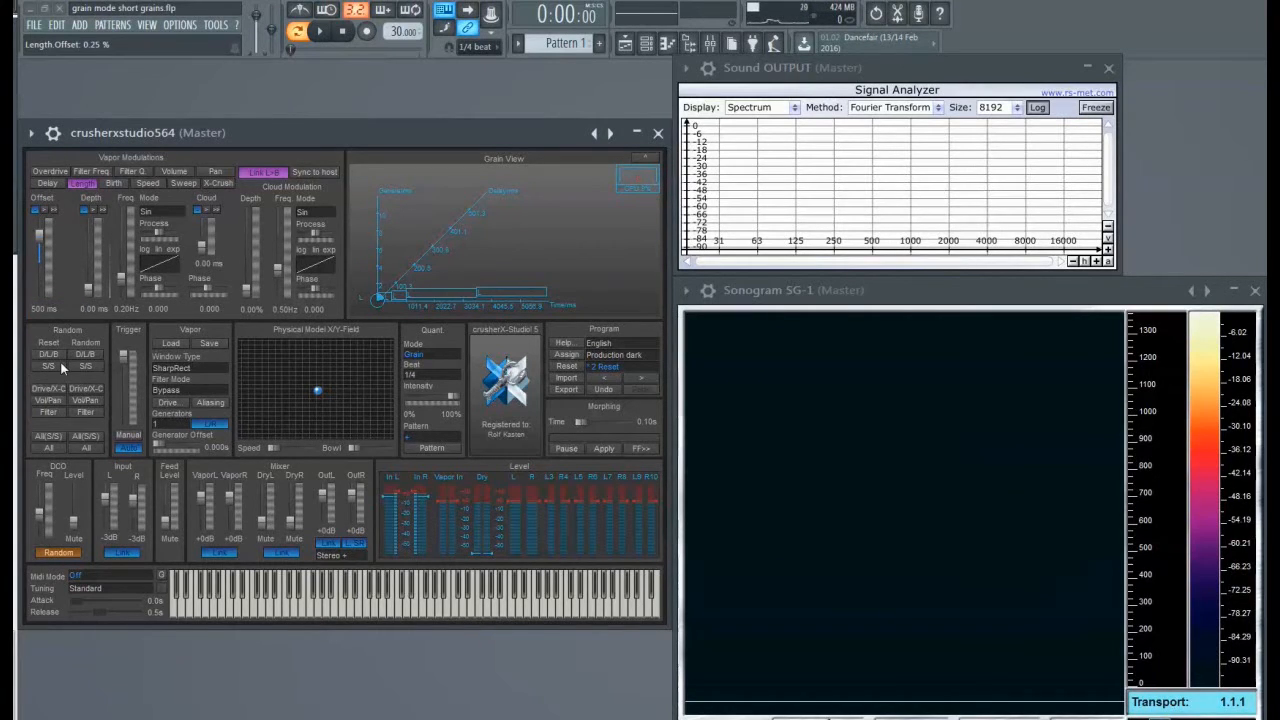
{"action": "left_click", "coordinate": [317, 32]}
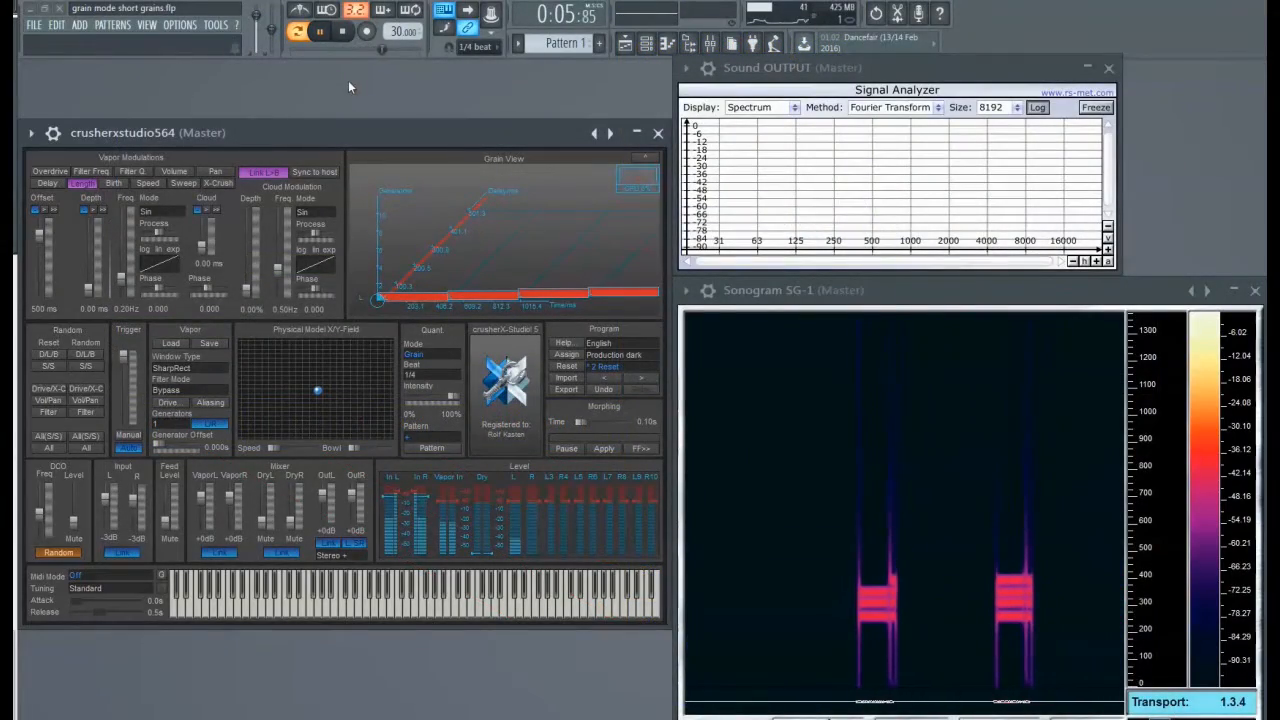
{"action": "key", "text": "space"}
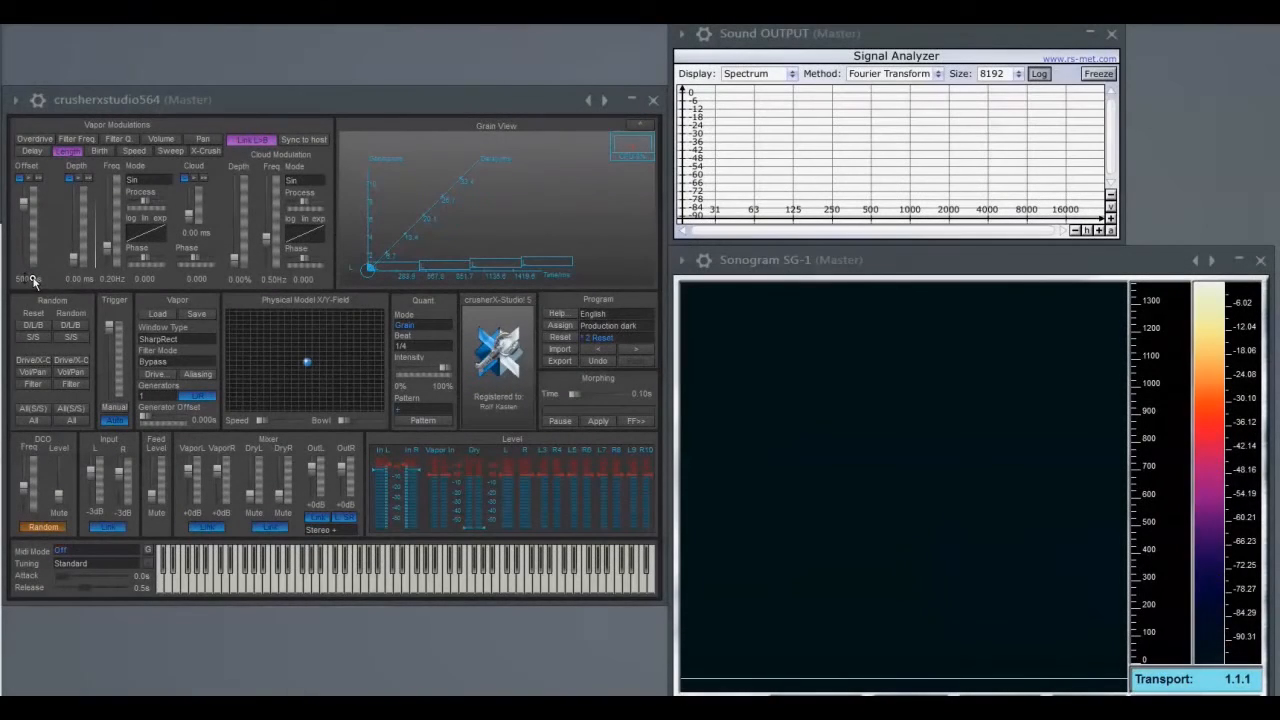
Set the Length modulation offset to 700 ms and the number of vapor generators to 2
{"action": "double_click", "coordinate": [34, 279]}
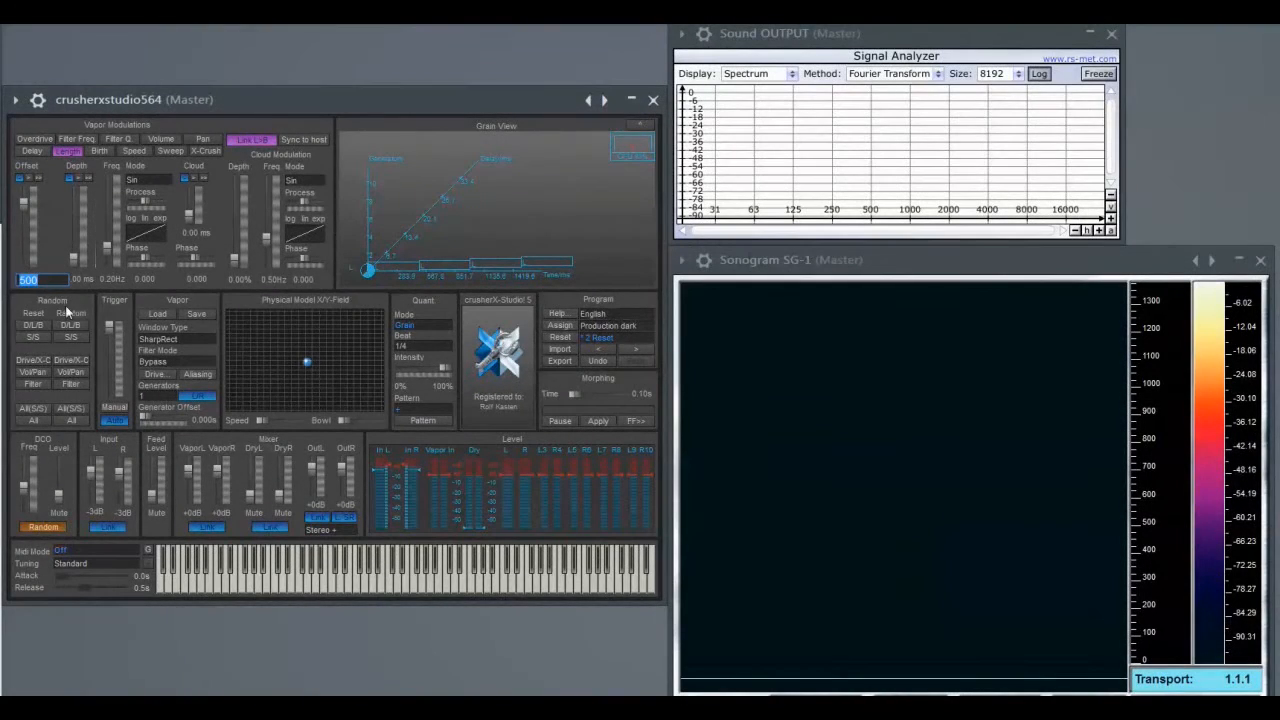
{"action": "type", "text": "700"}
{"action": "key", "text": "Return"}
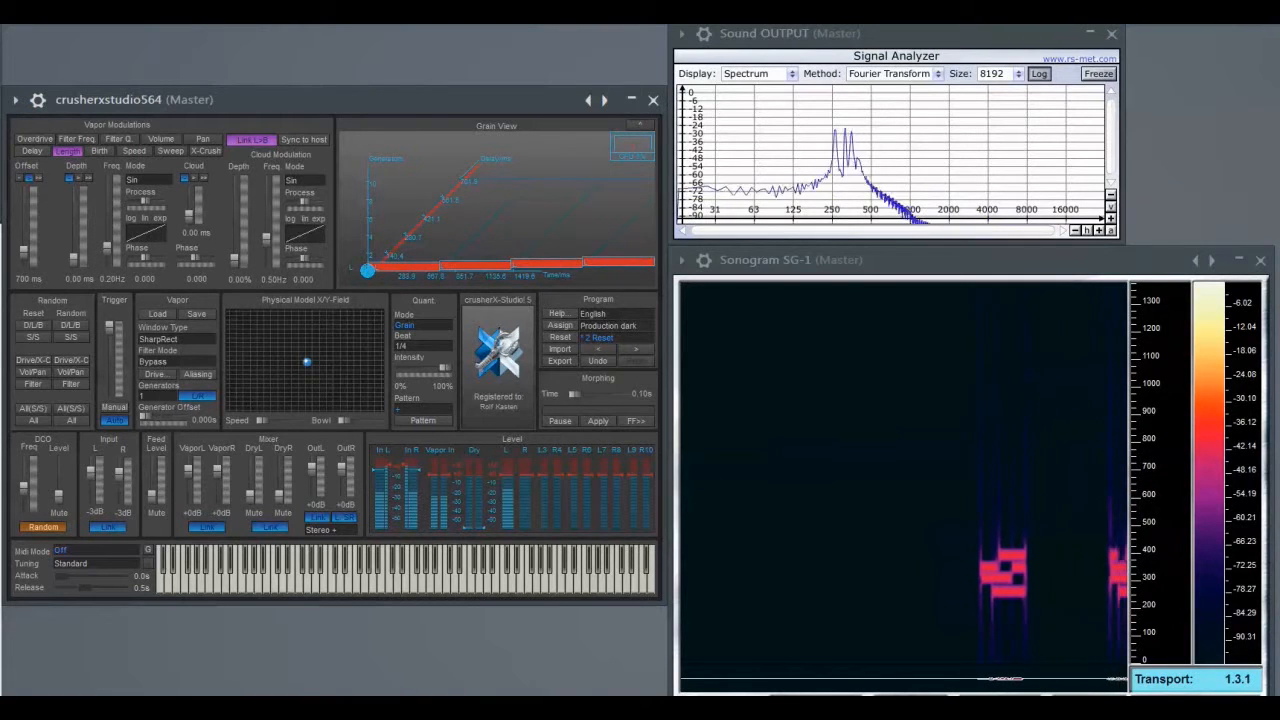
{"action": "left_click", "coordinate": [155, 397]}
{"action": "type", "text": "2"}
{"action": "key", "text": "Return"}
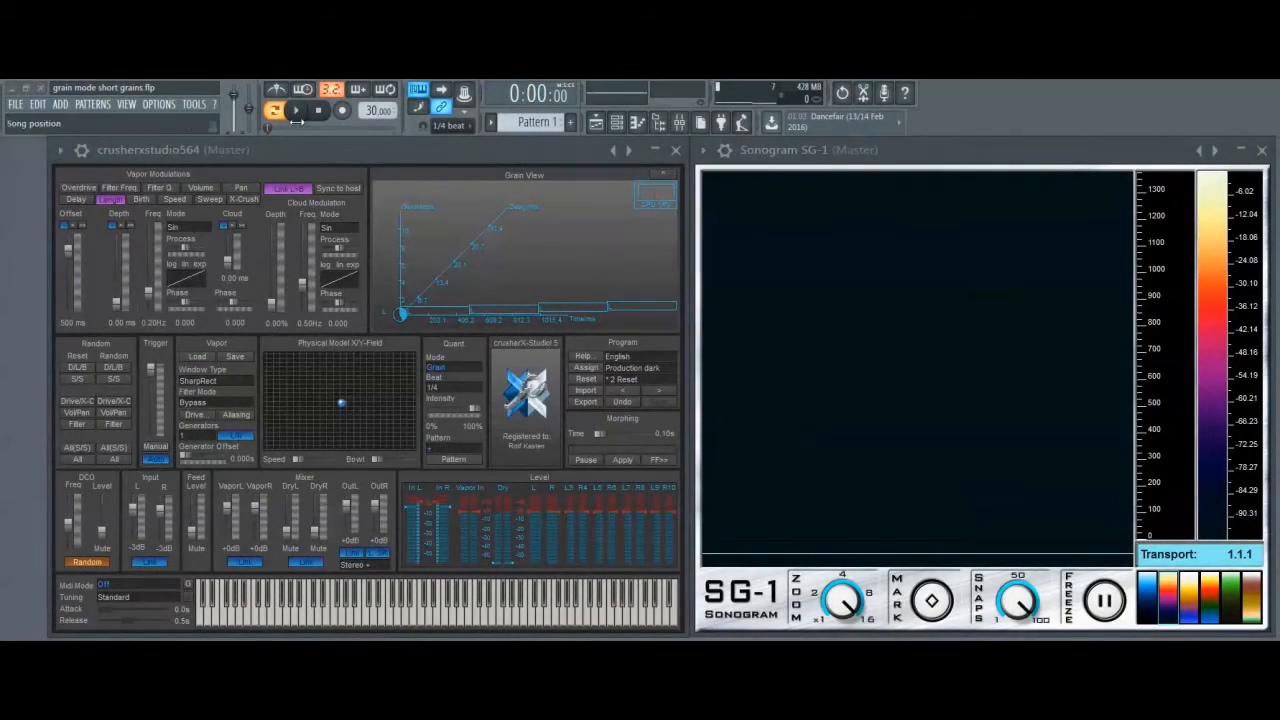
Play the pattern and raise the tempo gradually during playback, going past 37 BPM
{"action": "left_click", "coordinate": [296, 111]}
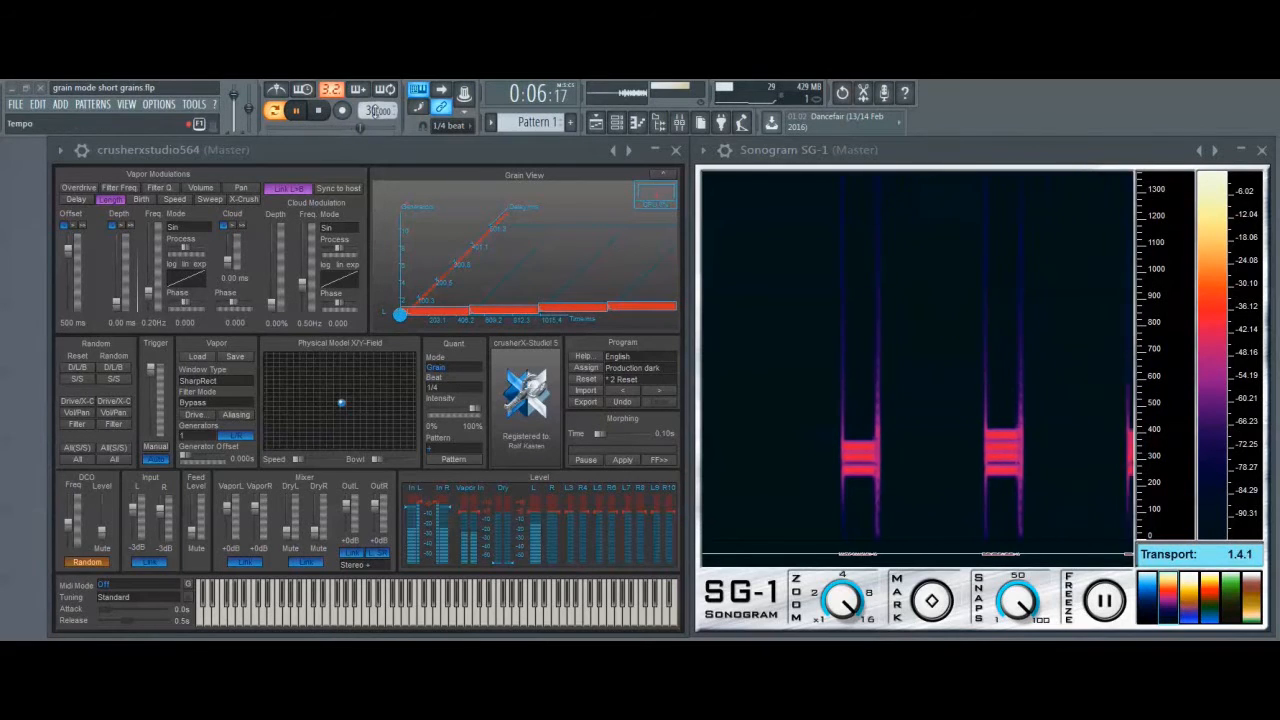
{"action": "left_click_drag", "start_coordinate": [373, 111], "coordinate": [373, 83]}
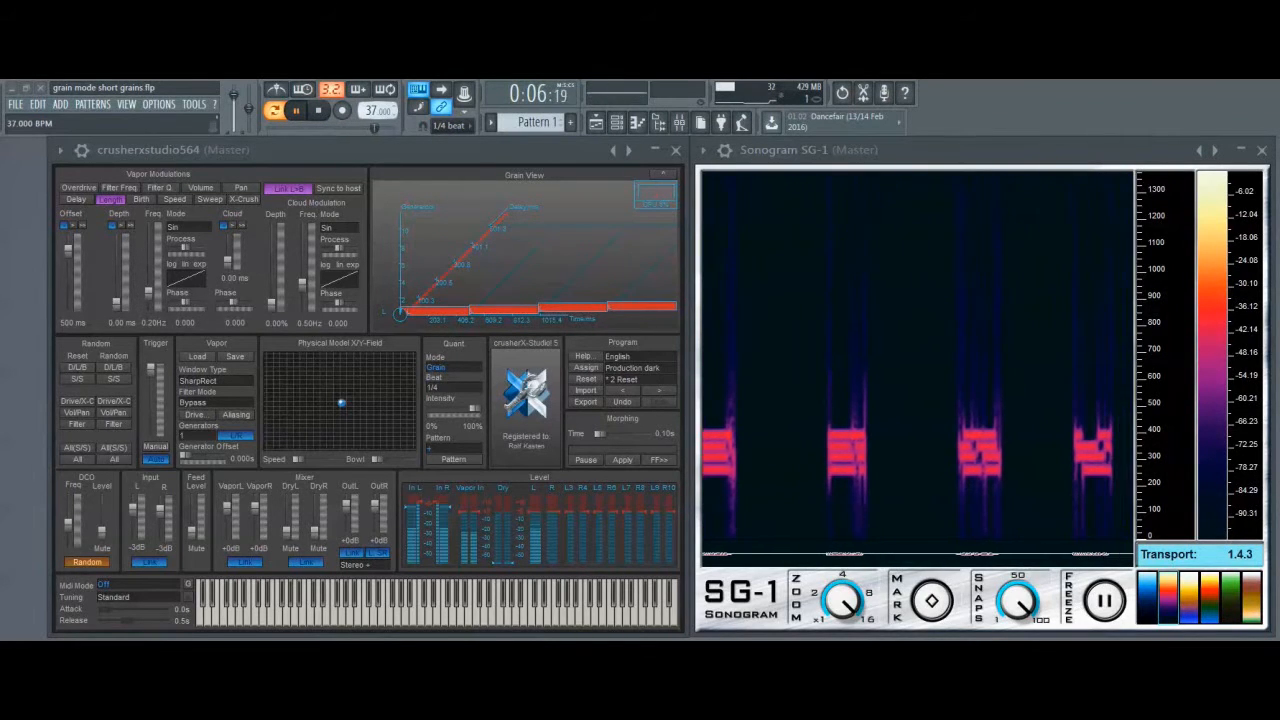
{"action": "left_click_drag", "start_coordinate": [373, 77], "coordinate": [373, 73]}
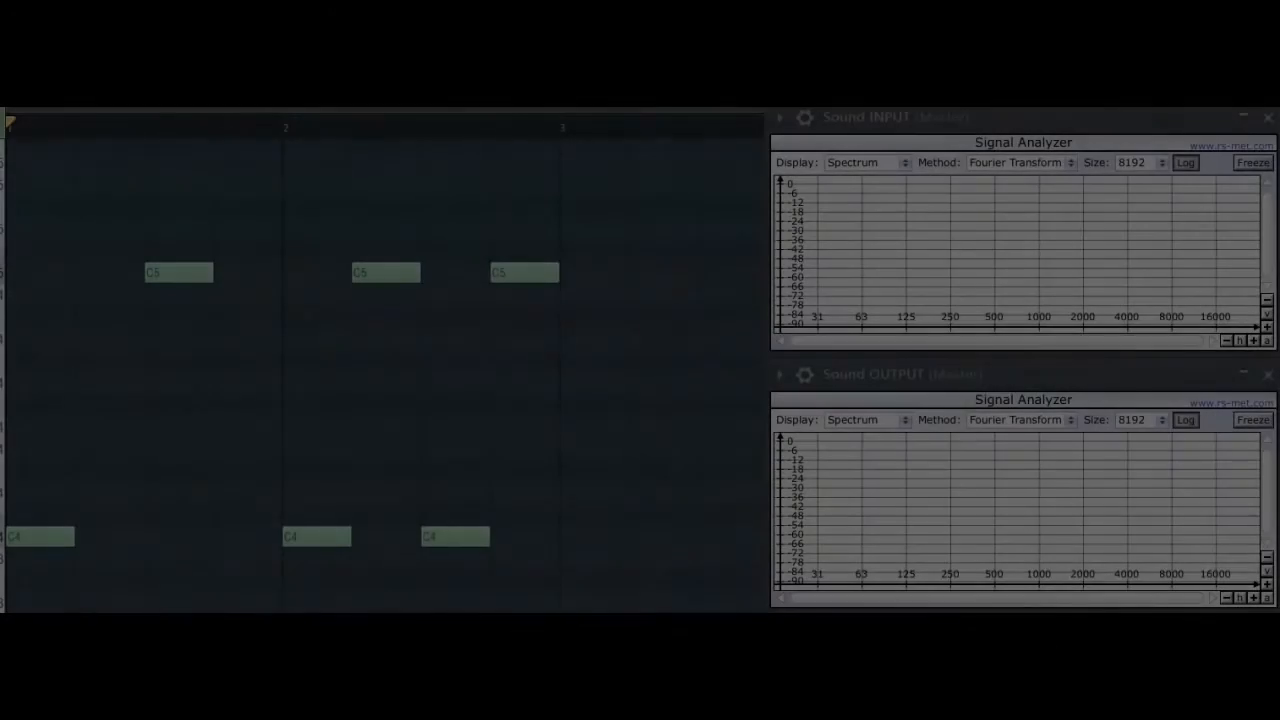
Play the pattern, set the Length modulation offset to 2500 ms and bring the piano roll back to the front
{"action": "key", "text": "space"}
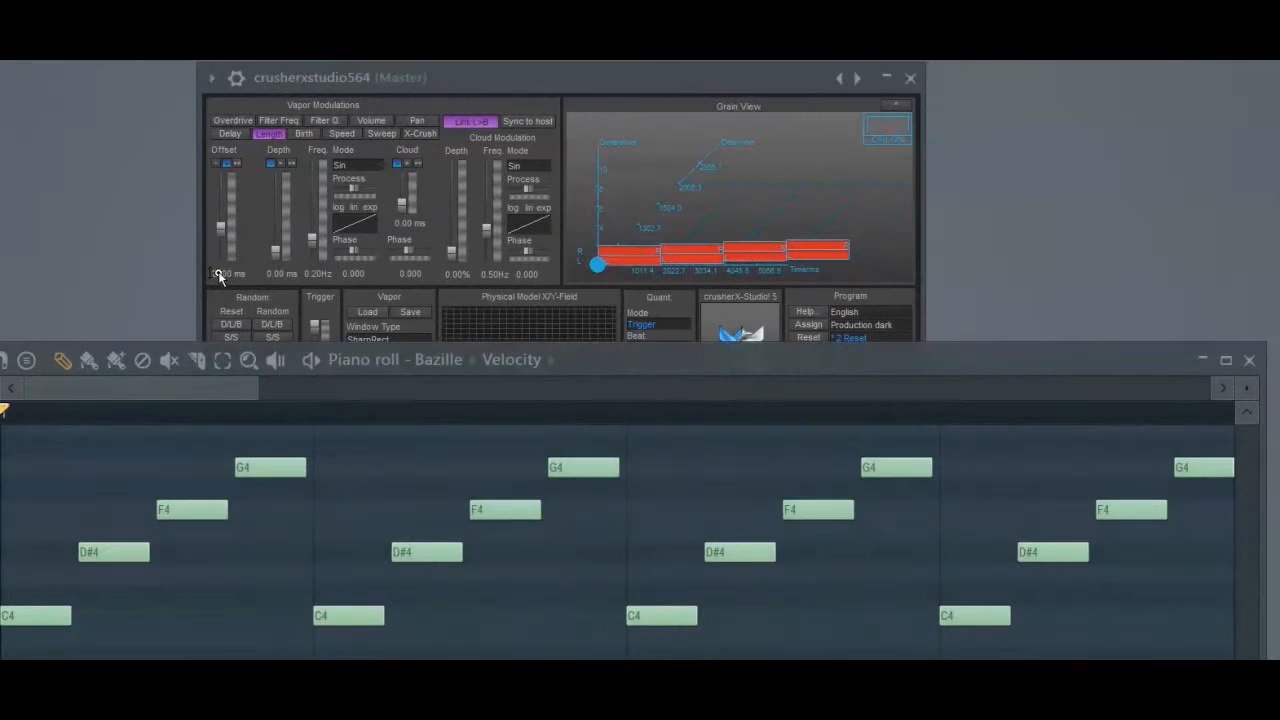
{"action": "double_click", "coordinate": [218, 276]}
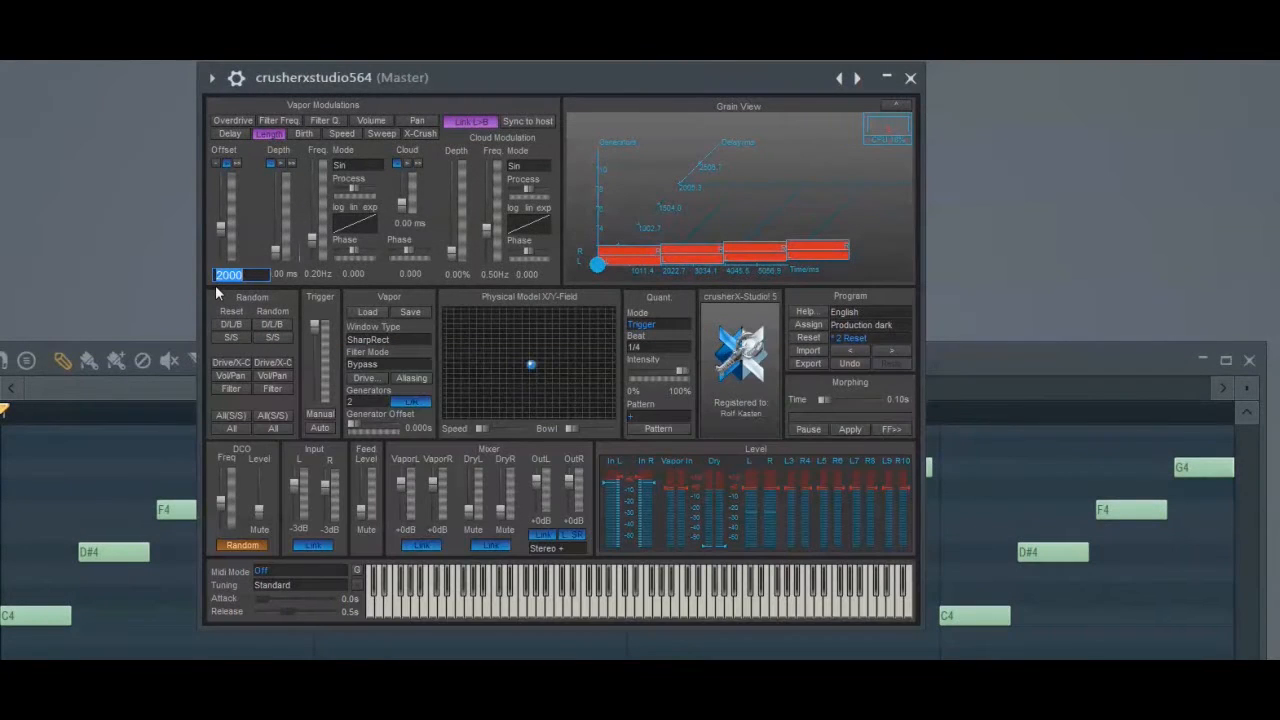
{"action": "type", "text": "2500 ms"}
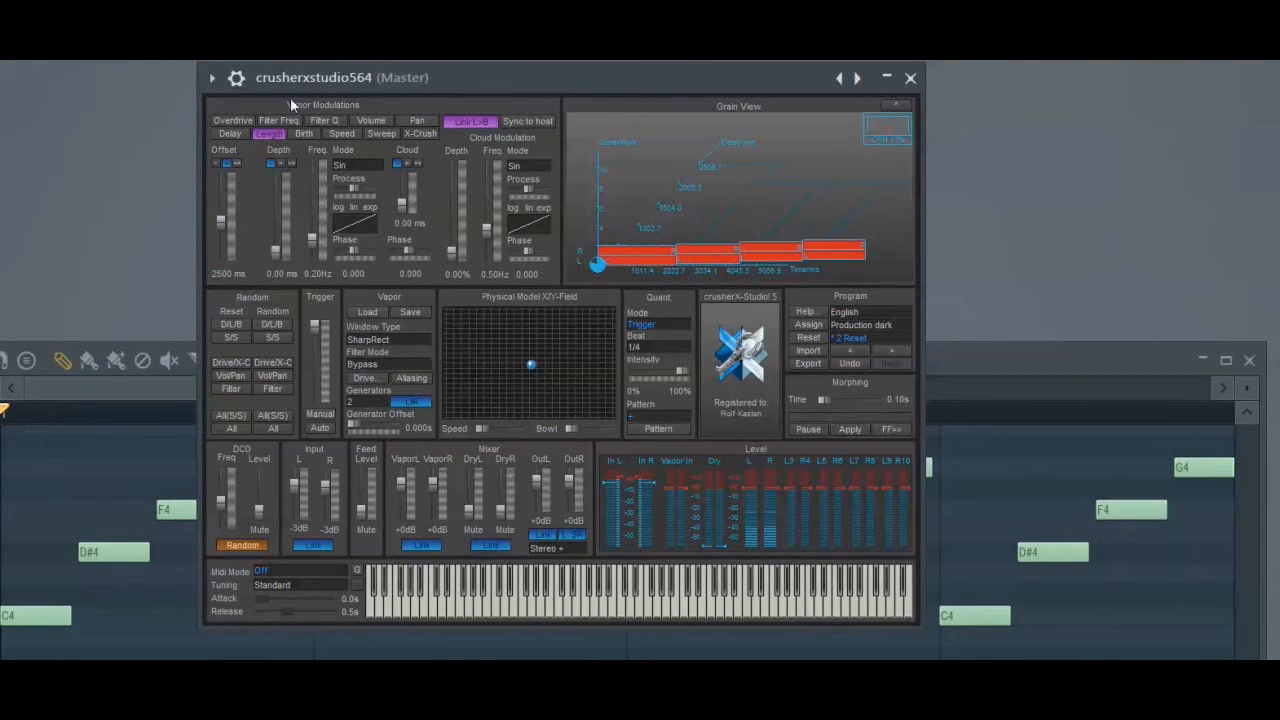
{"action": "left_click", "coordinate": [1023, 364]}
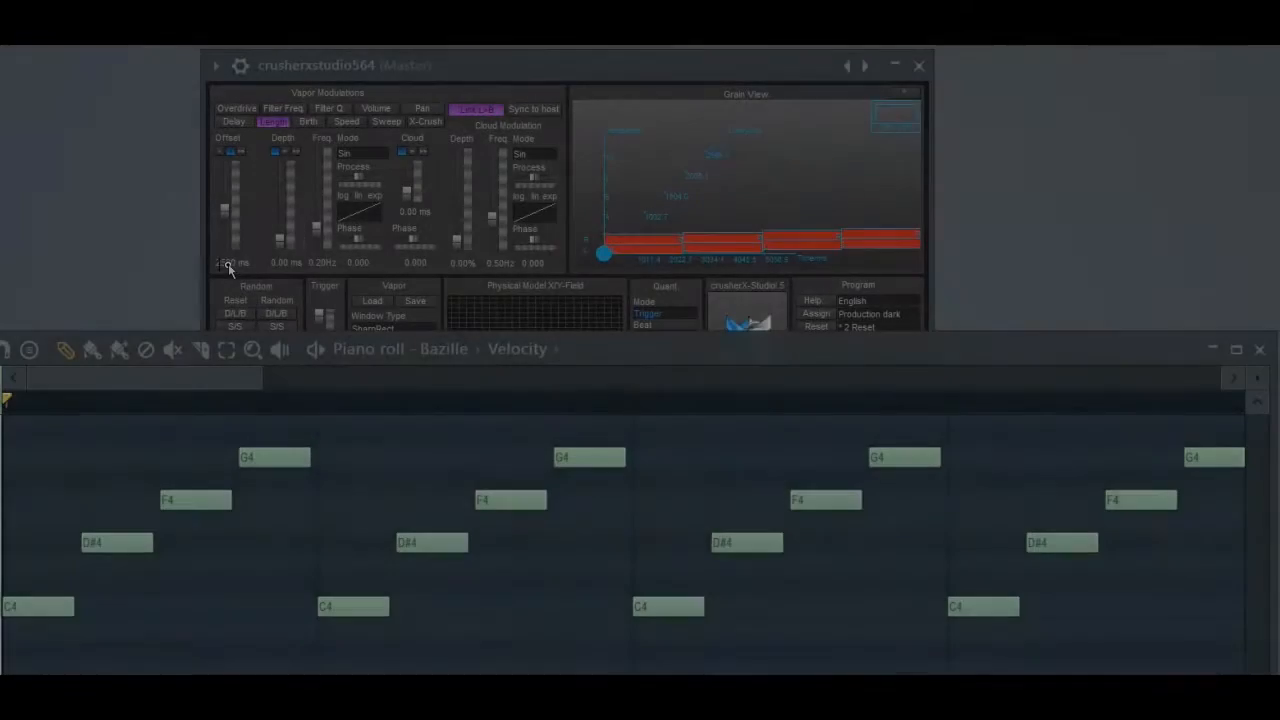
Lower the Length modulation offset during playback to 1000, 500 and 100 ms in turn, bringing the piano roll forward after each value
{"action": "left_click", "coordinate": [233, 263]}
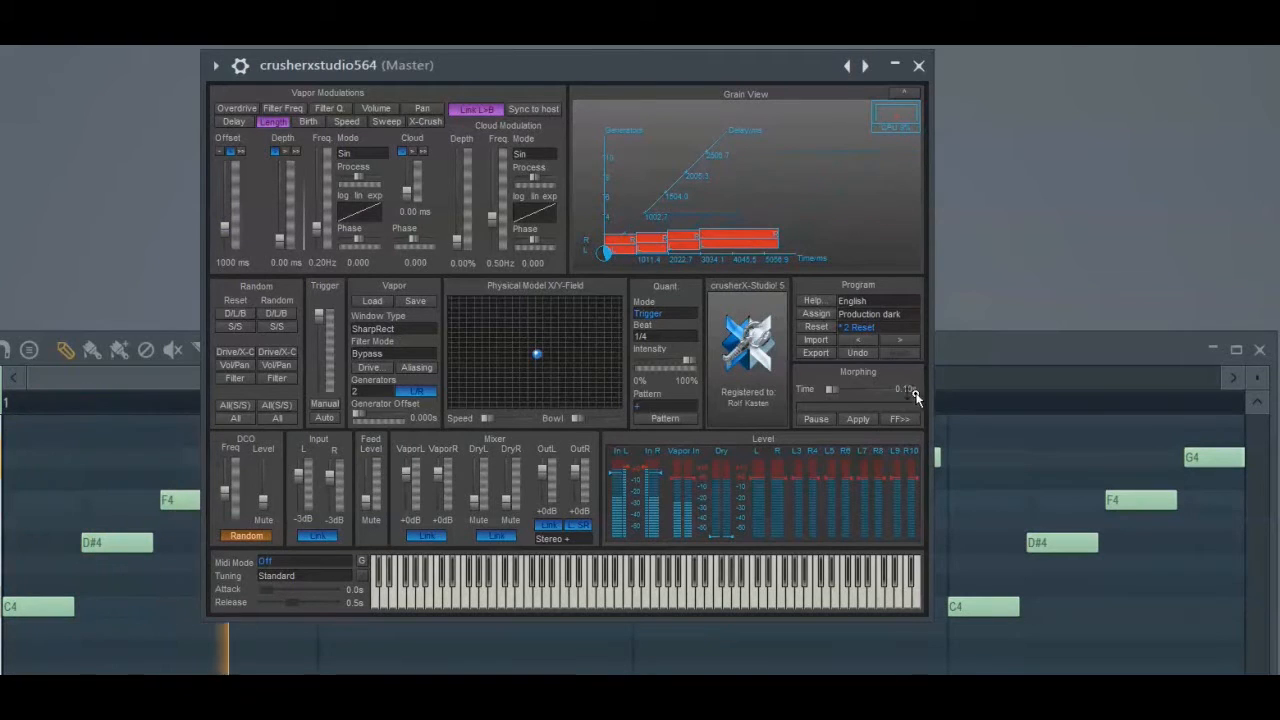
{"action": "left_click", "coordinate": [979, 340]}
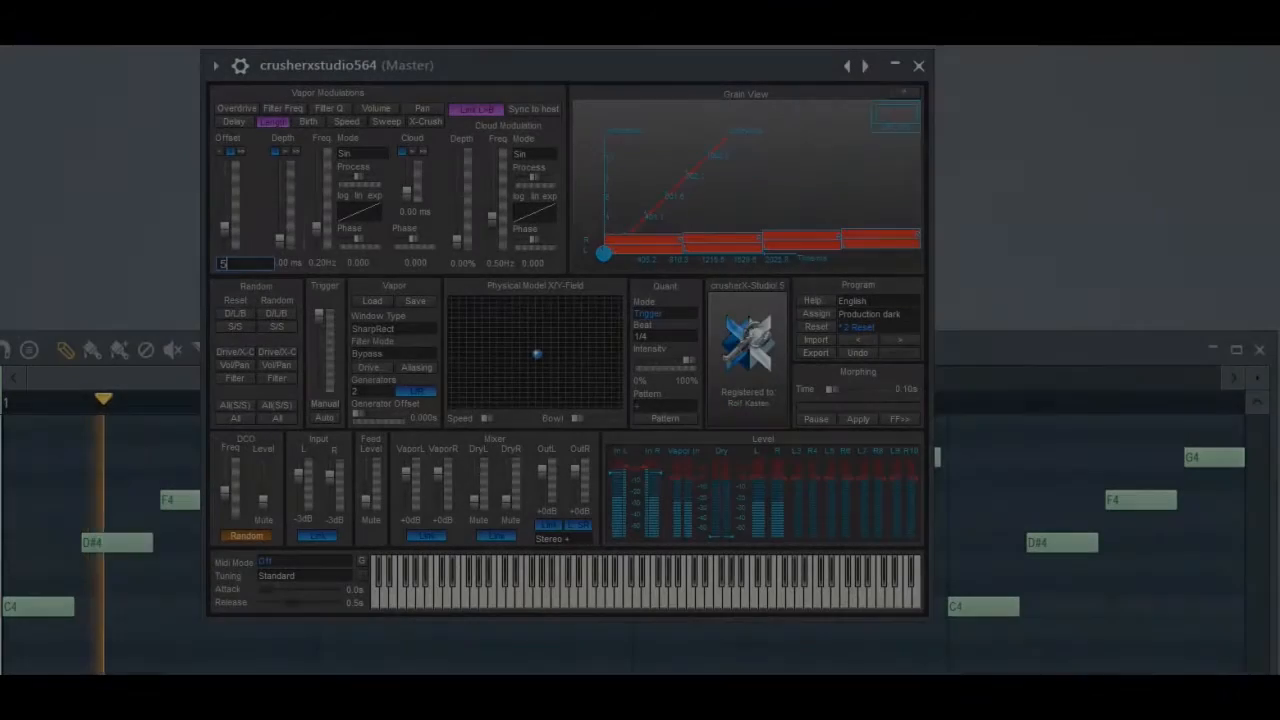
{"action": "type", "text": "00 ms"}
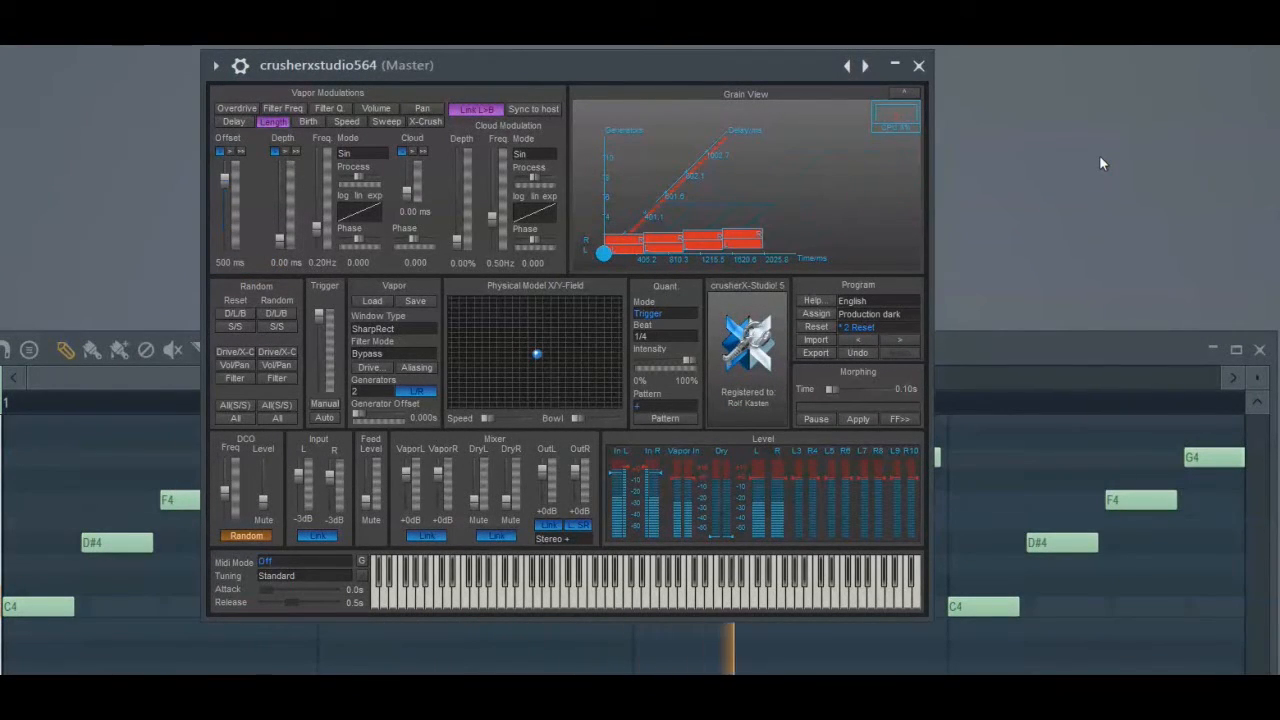
{"action": "left_click", "coordinate": [1063, 345]}
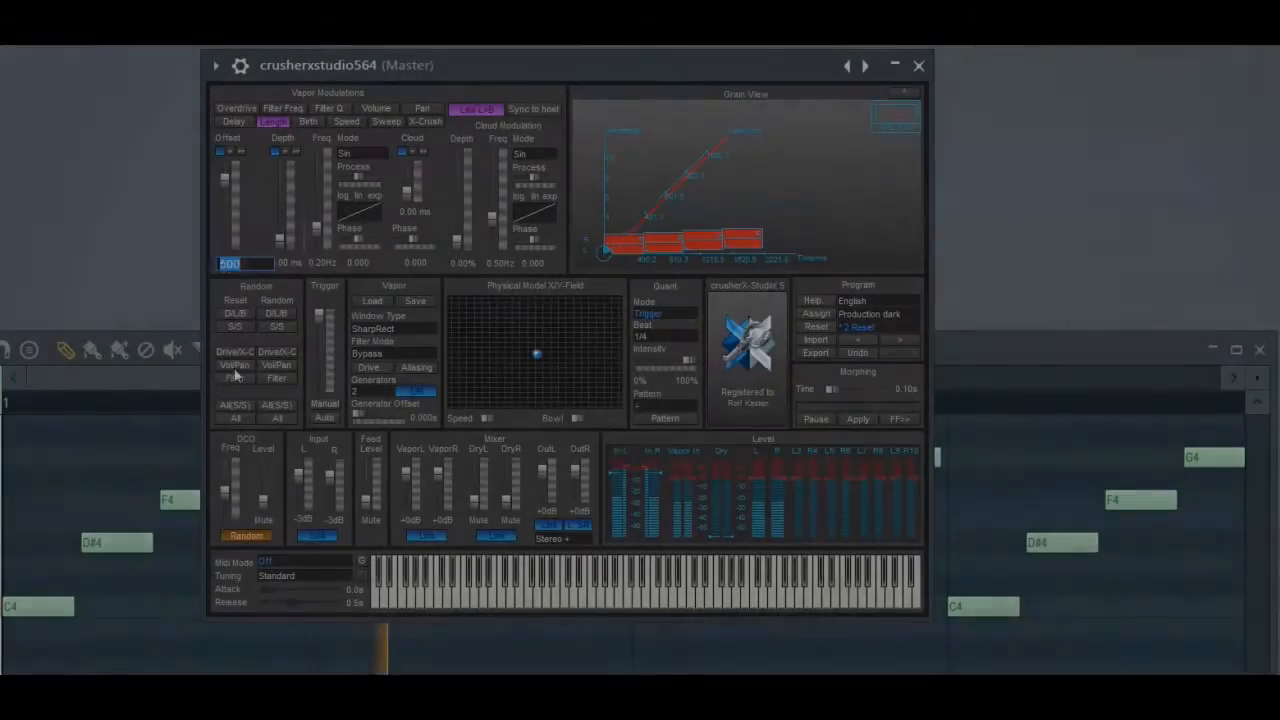
{"action": "type", "text": "100 ms"}
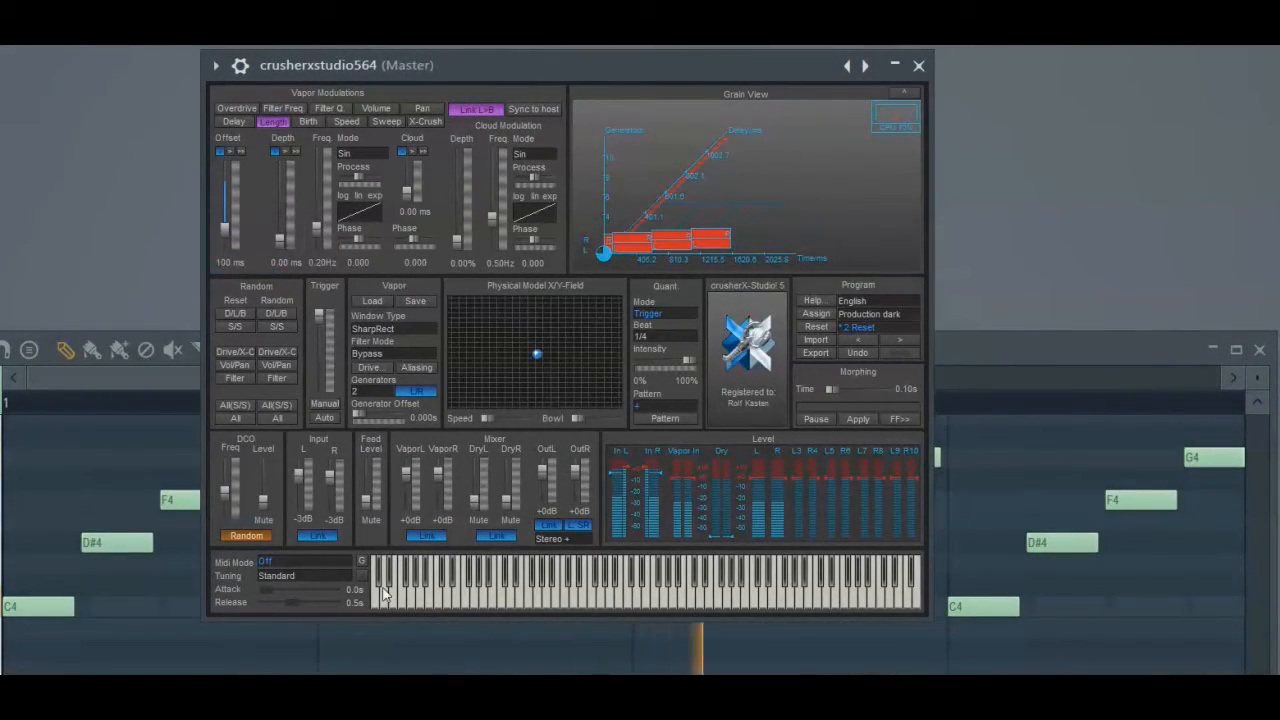
{"action": "left_click", "coordinate": [1019, 343]}
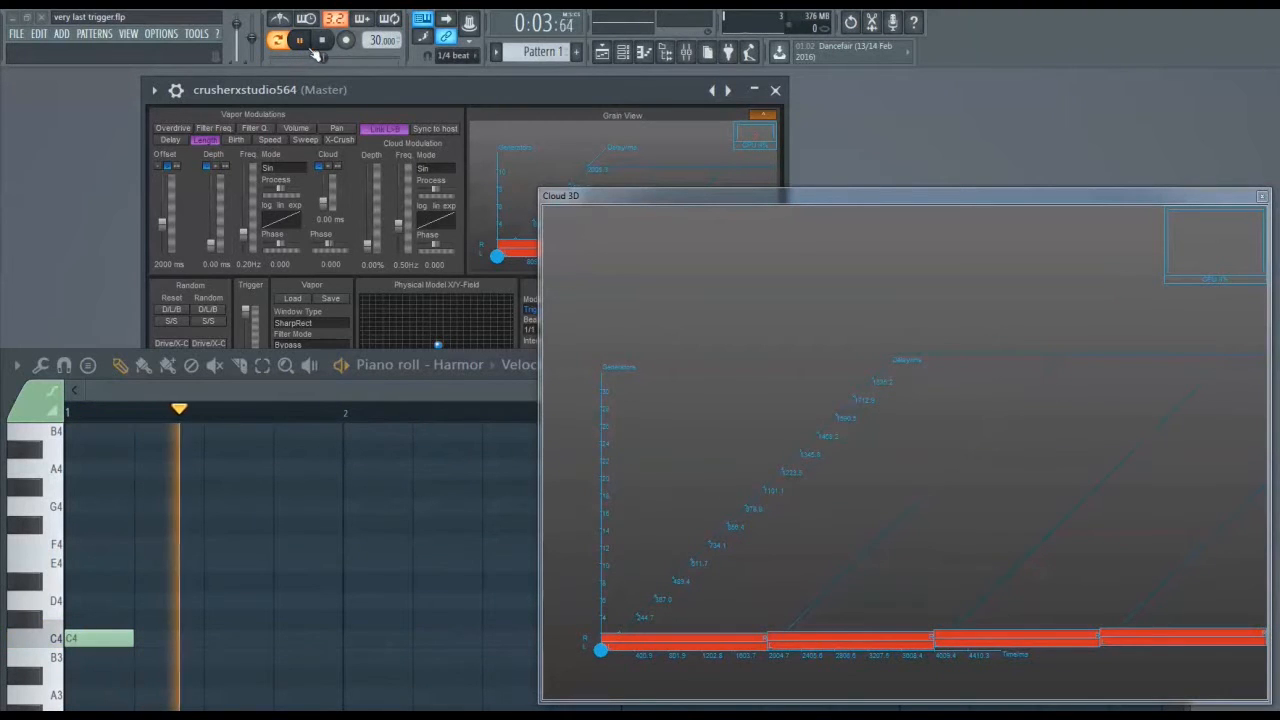
Stop playback of the pattern
{"action": "left_click", "coordinate": [325, 40]}
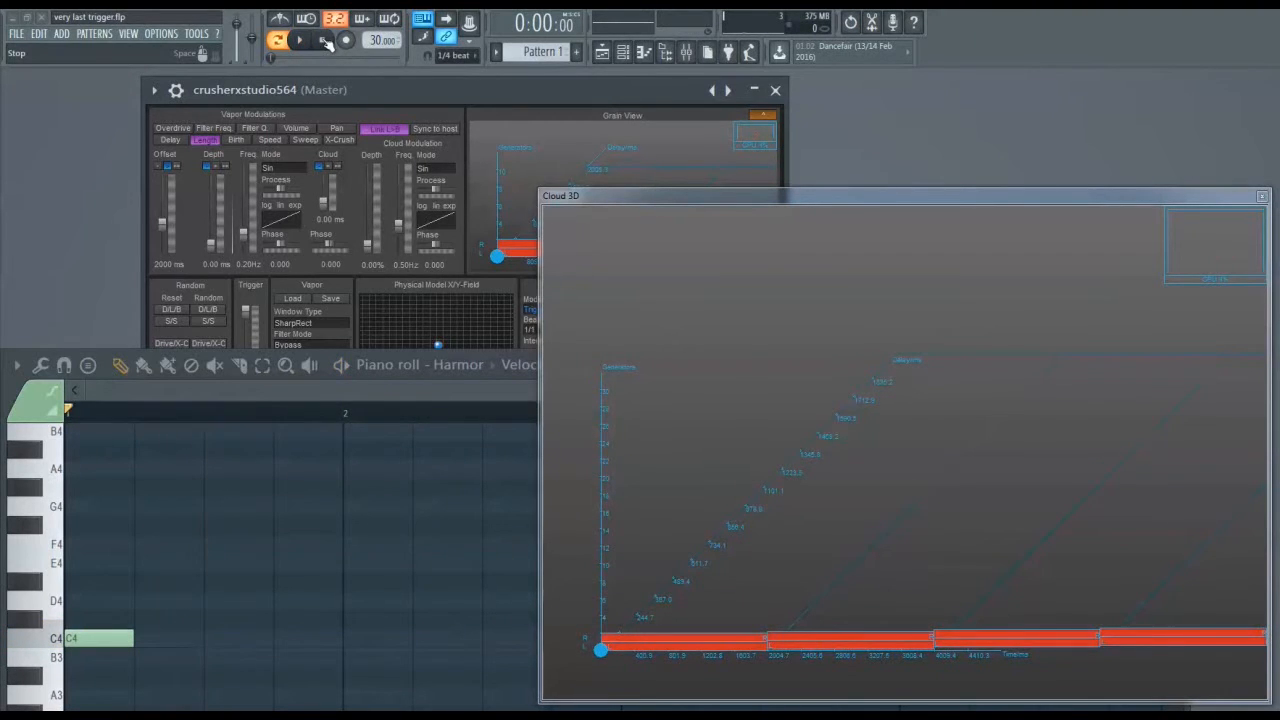
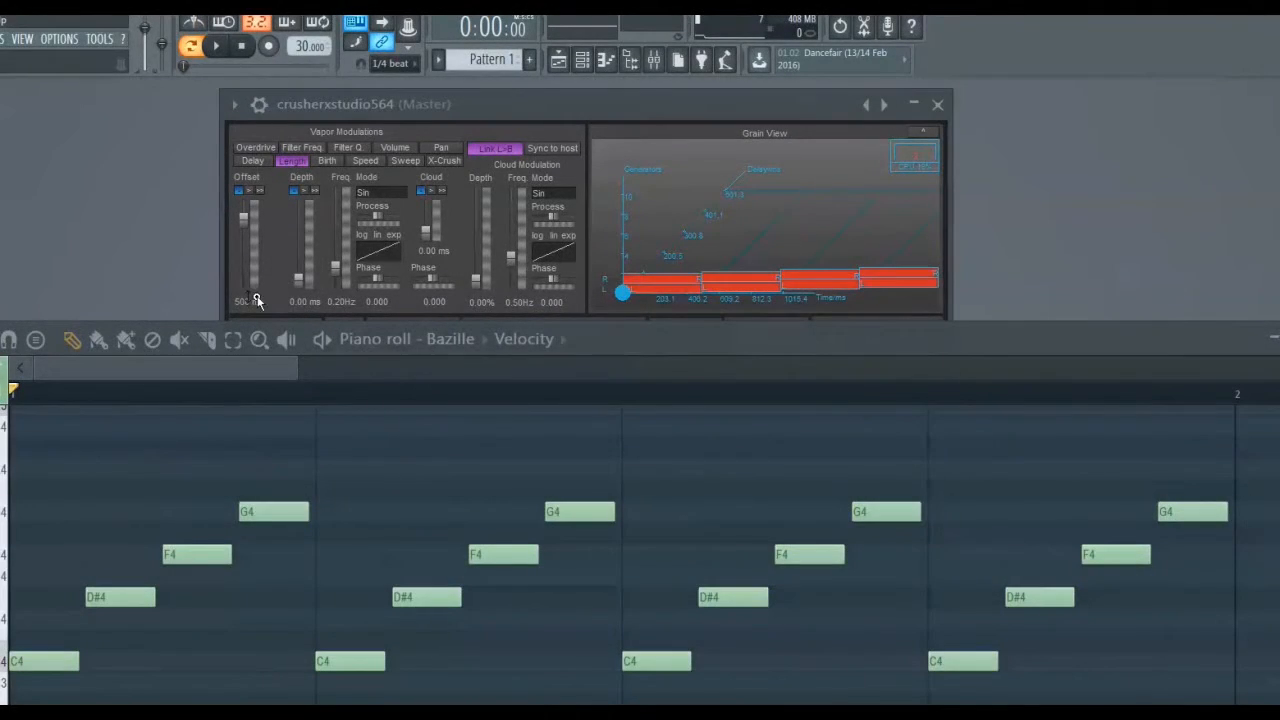
Set the Length modulation offset to 20 ms and play the pattern with the piano roll in front
{"action": "double_click", "coordinate": [249, 300]}
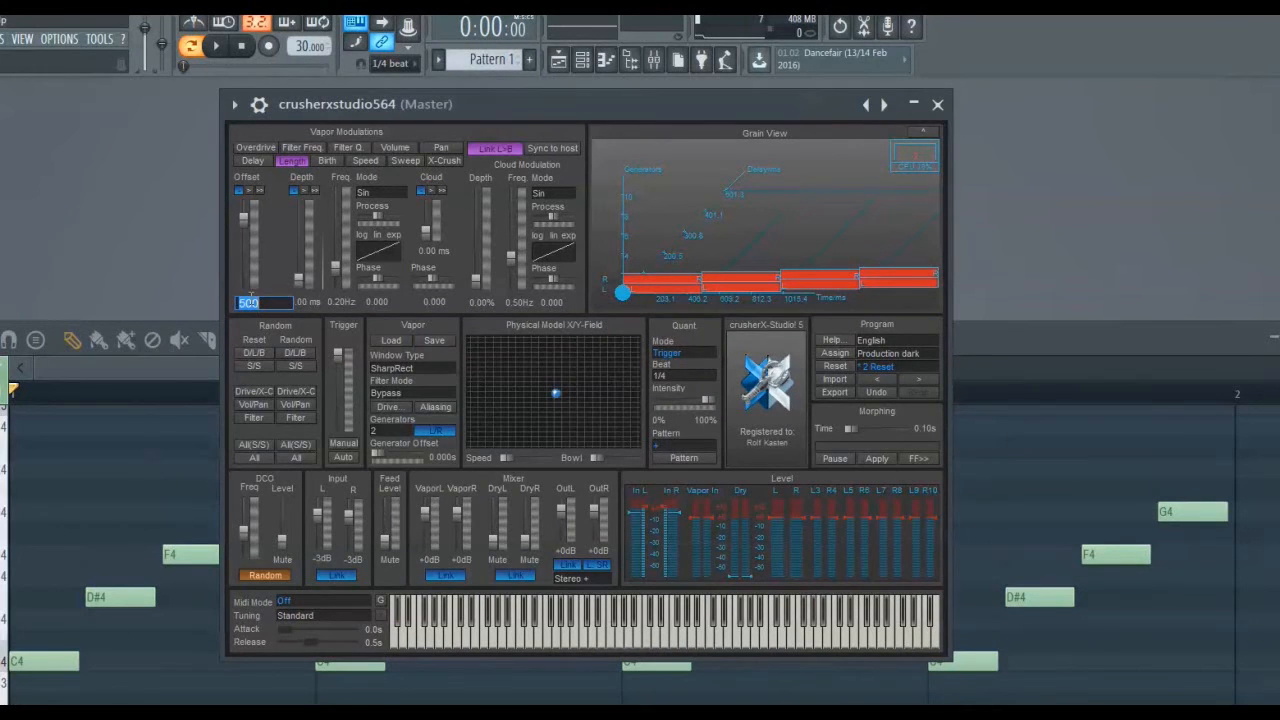
{"action": "type", "text": "20"}
{"action": "key", "text": "Return"}
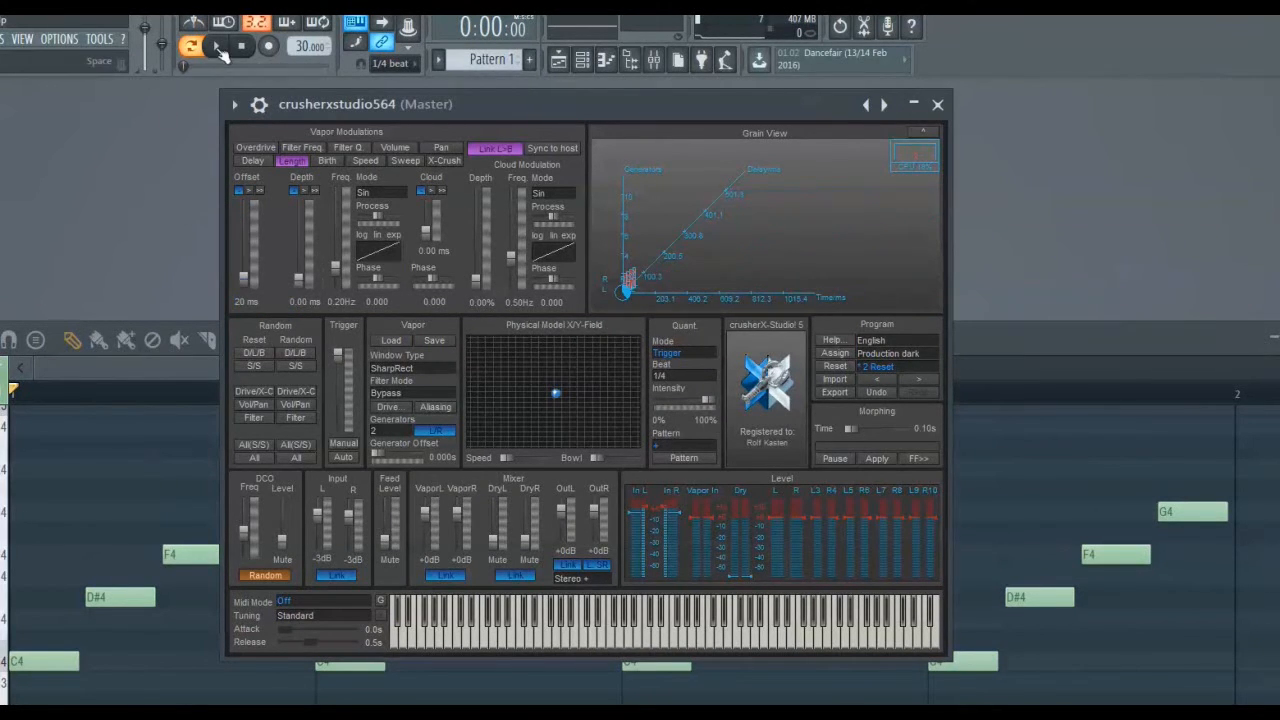
{"action": "left_click", "coordinate": [1015, 358]}
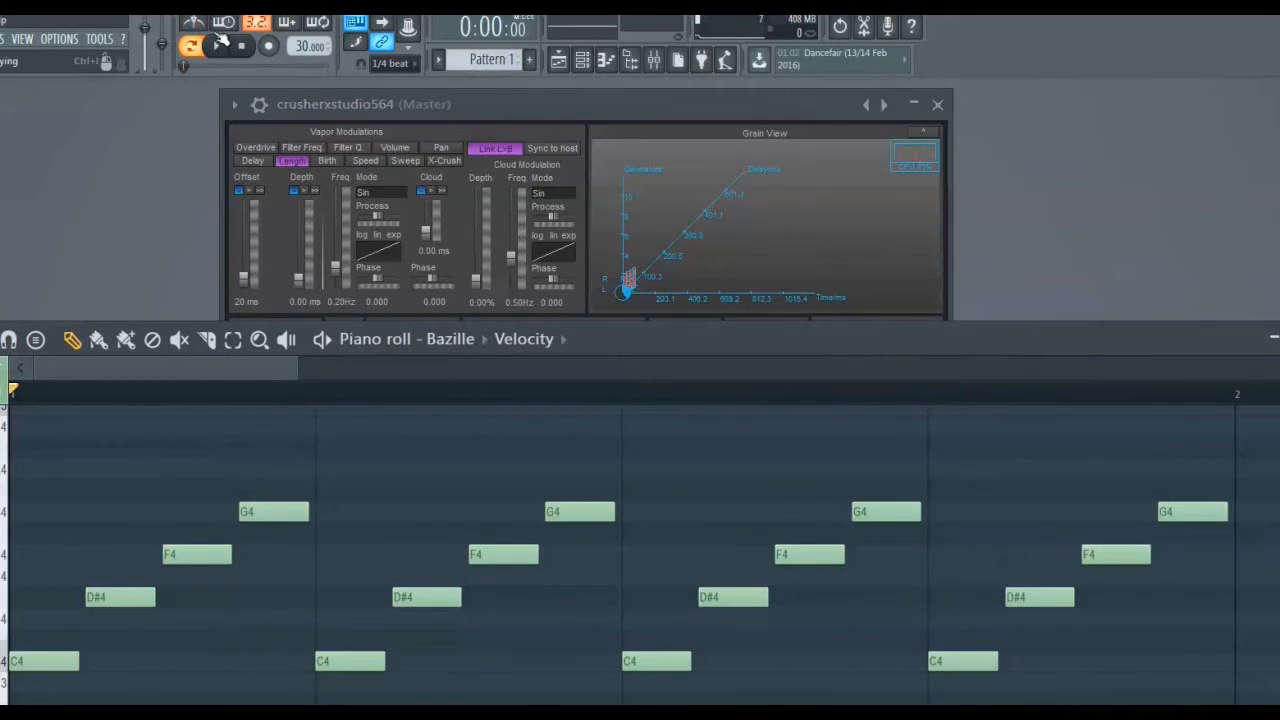
{"action": "left_click", "coordinate": [220, 48]}
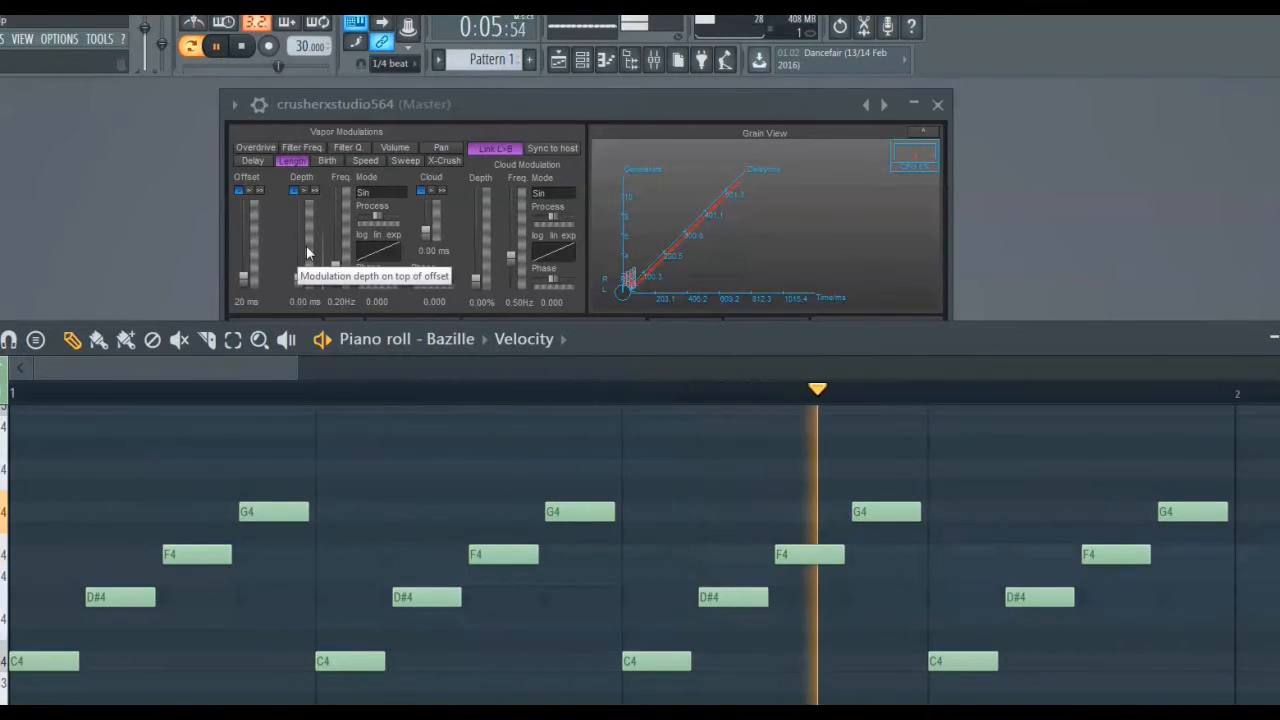
Set the Length modulation offset to 50 ms during playback and bring the piano roll back to the front
{"action": "left_click", "coordinate": [246, 301]}
{"action": "type", "text": "50"}
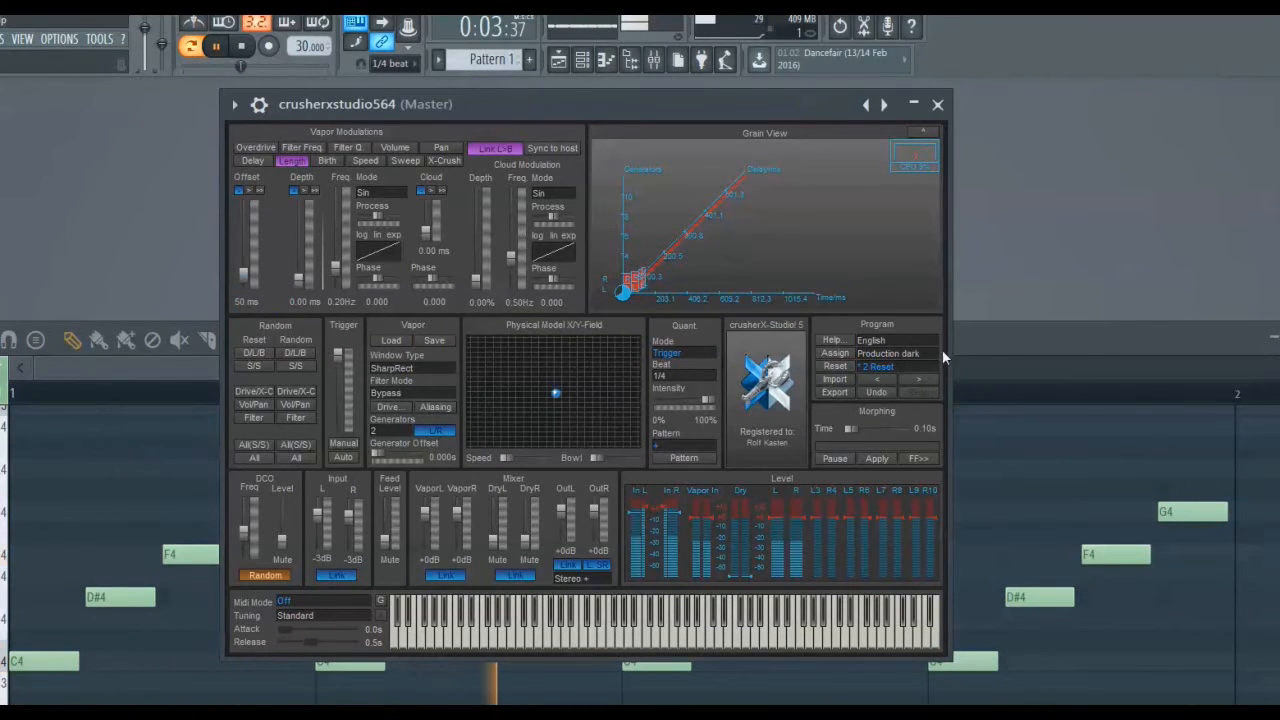
{"action": "left_click", "coordinate": [983, 342]}
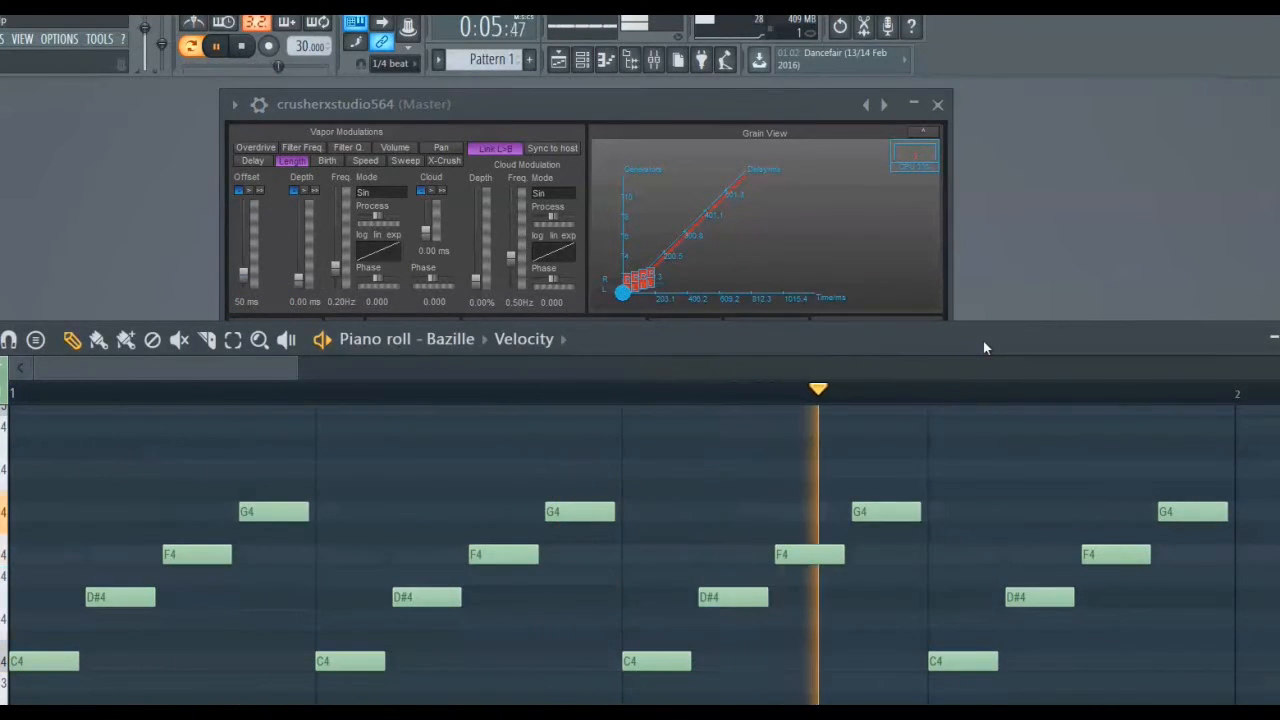
Set the Length modulation offset to 100 ms during playback and bring the piano roll back to the front
{"action": "left_click", "coordinate": [277, 309]}
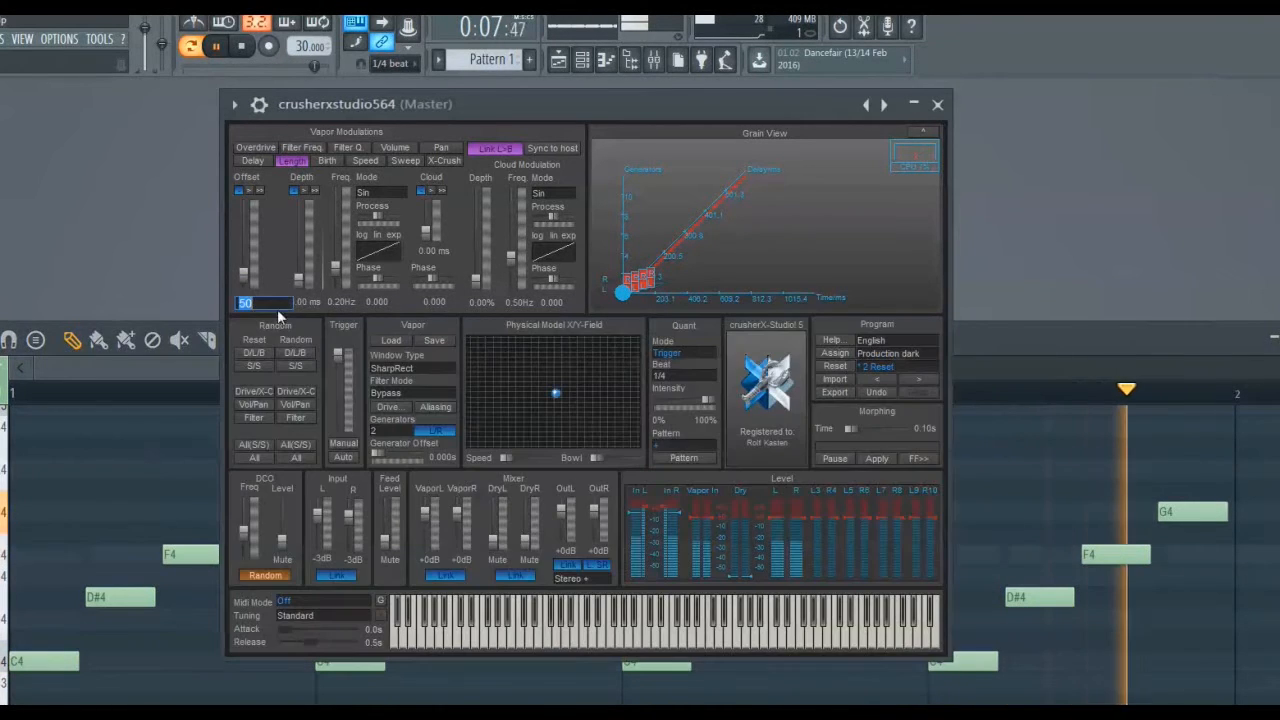
{"action": "type", "text": "100"}
{"action": "key", "text": "Return"}
{"action": "left_click", "coordinate": [1026, 341]}
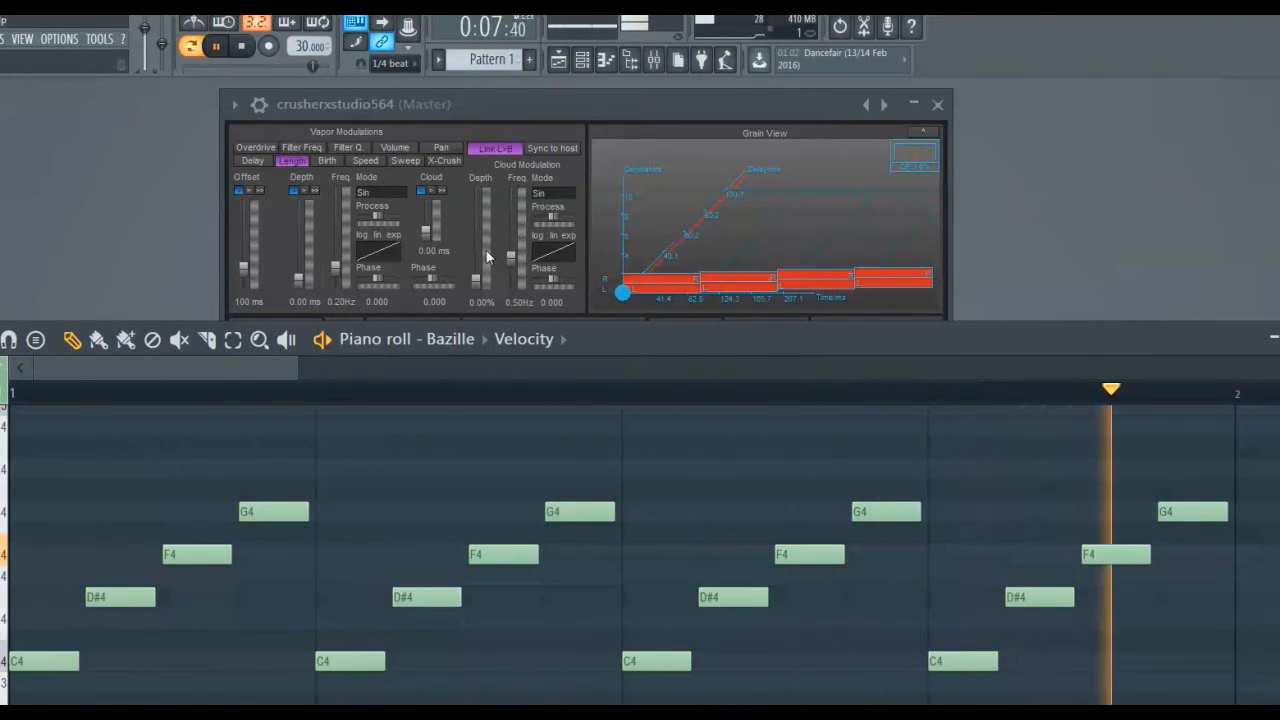
Set the Length modulation offset to 150 ms during playback and bring the piano roll back to the front
{"action": "left_click", "coordinate": [246, 301]}
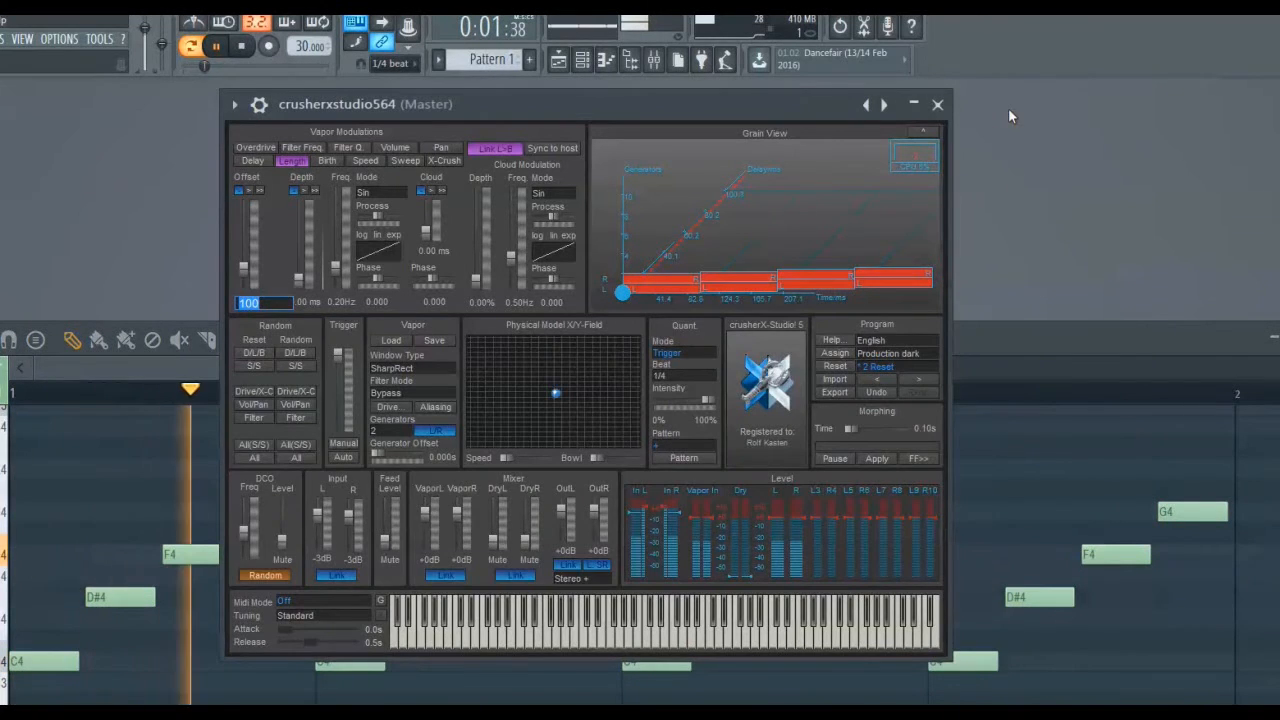
{"action": "type", "text": "150"}
{"action": "key", "text": "Return"}
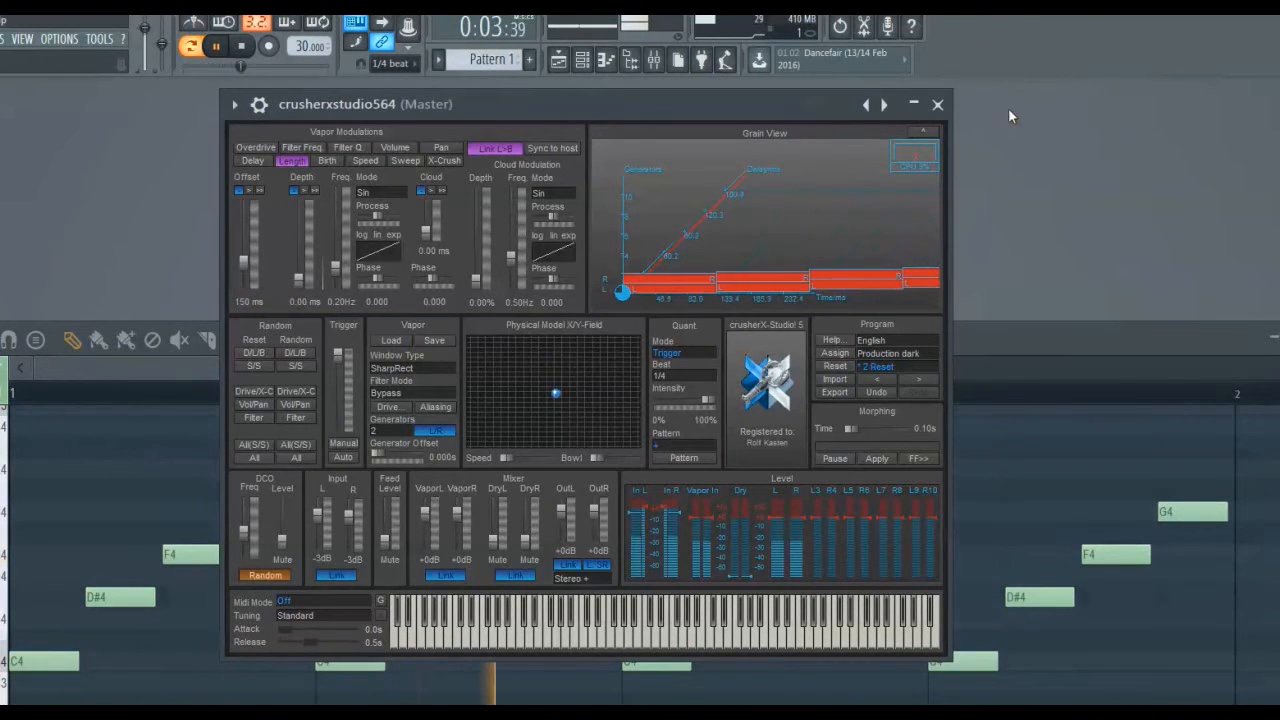
{"action": "left_click", "coordinate": [1055, 330]}
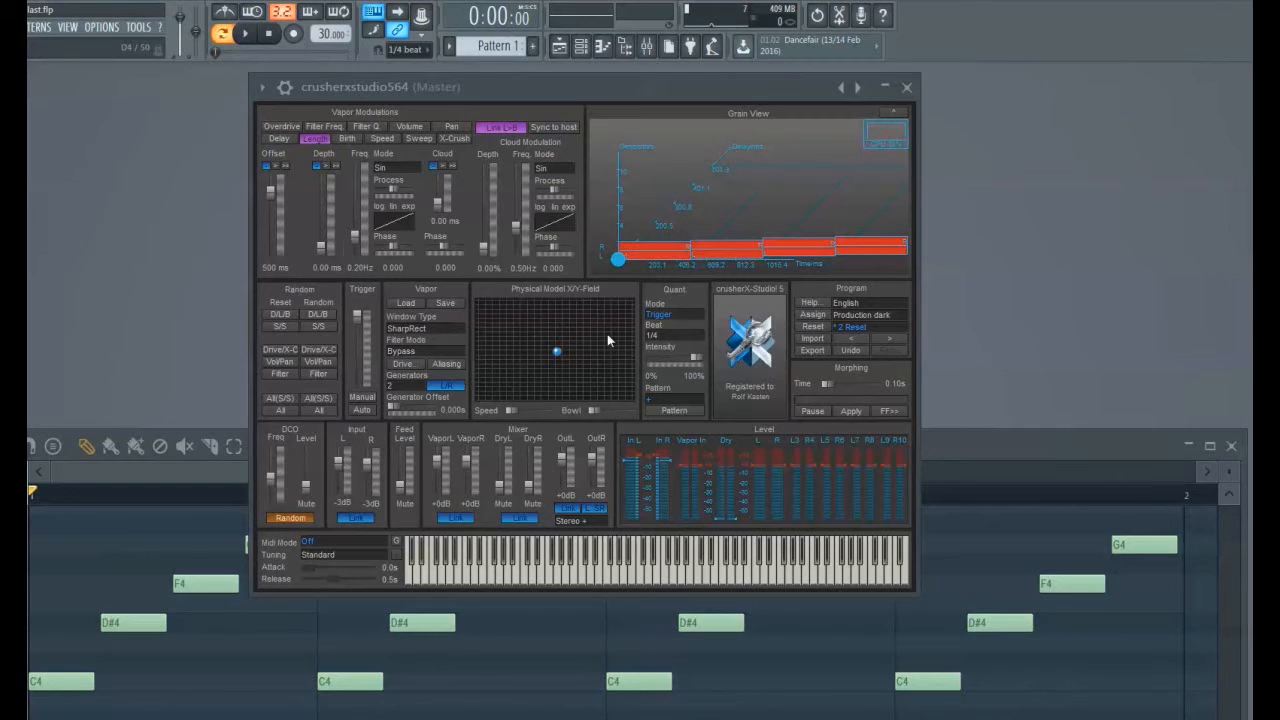
Switch the Quant mode from Trigger to Grain
{"action": "left_click", "coordinate": [673, 318]}
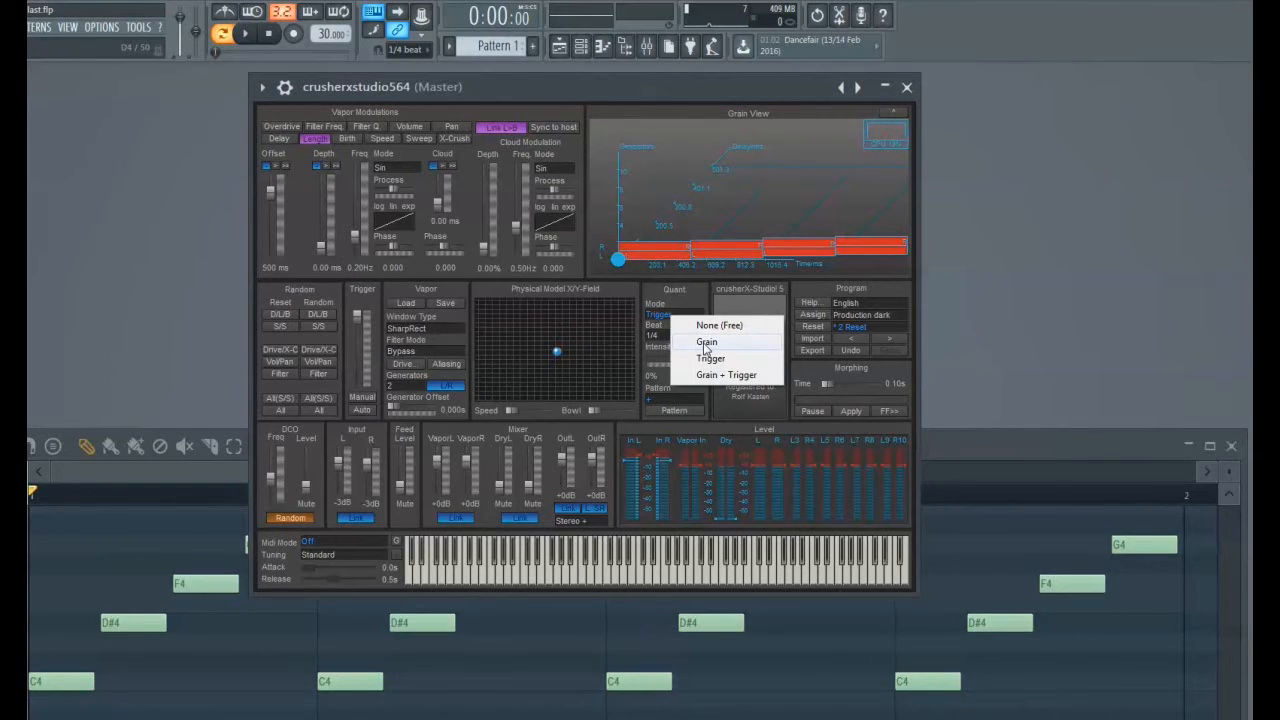
{"action": "left_click", "coordinate": [706, 342]}
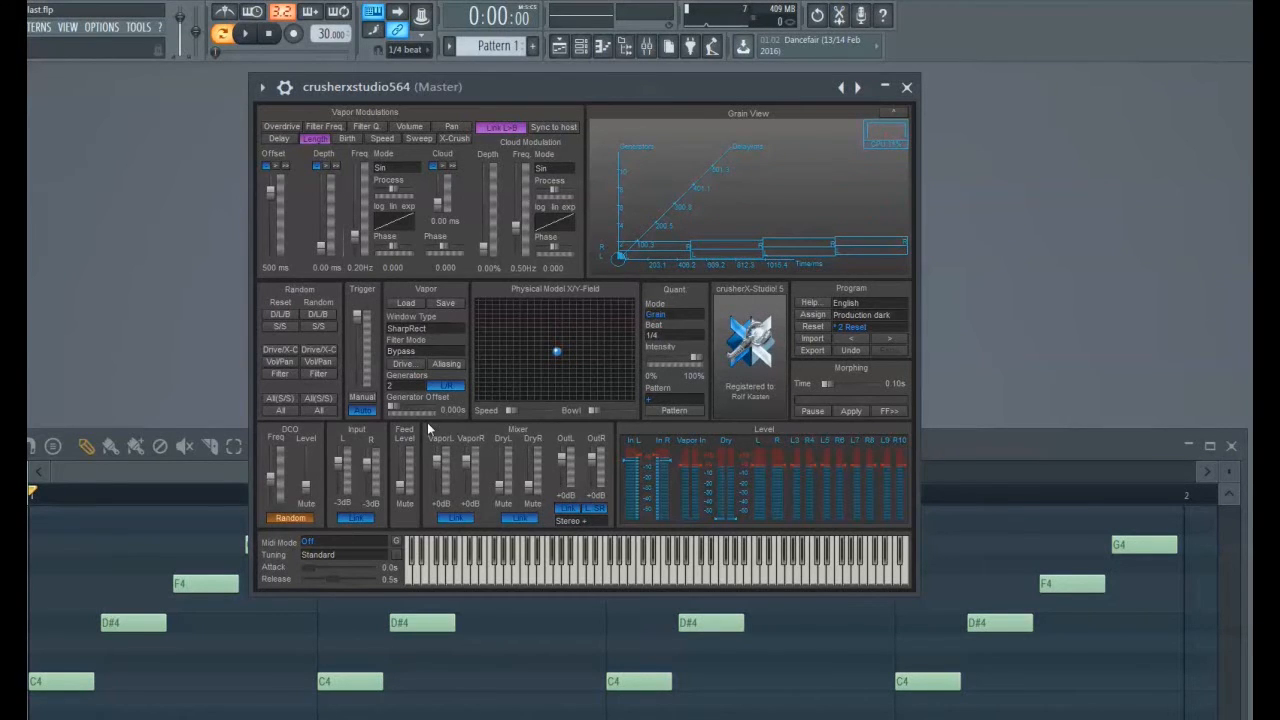
Start playback of the pattern in Grain mode and switch the Quant mode to Grain + Trigger
{"action": "left_click", "coordinate": [246, 36]}
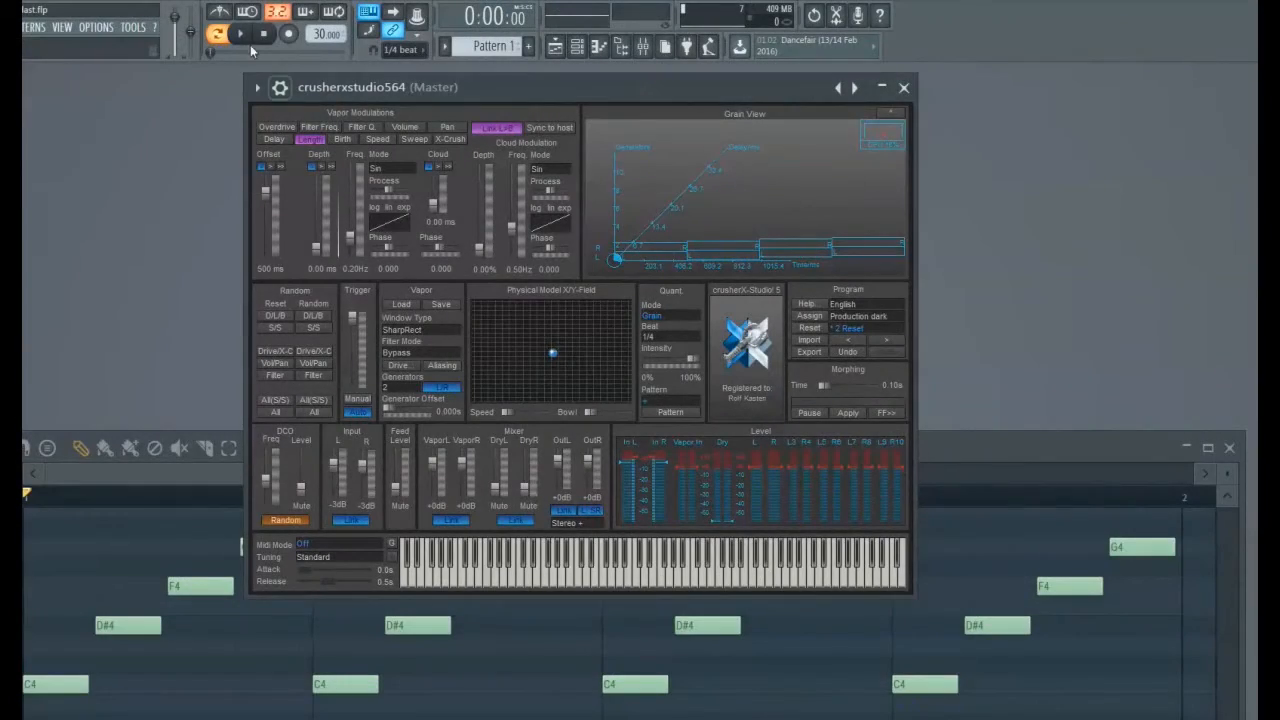
{"action": "left_click", "coordinate": [244, 36]}
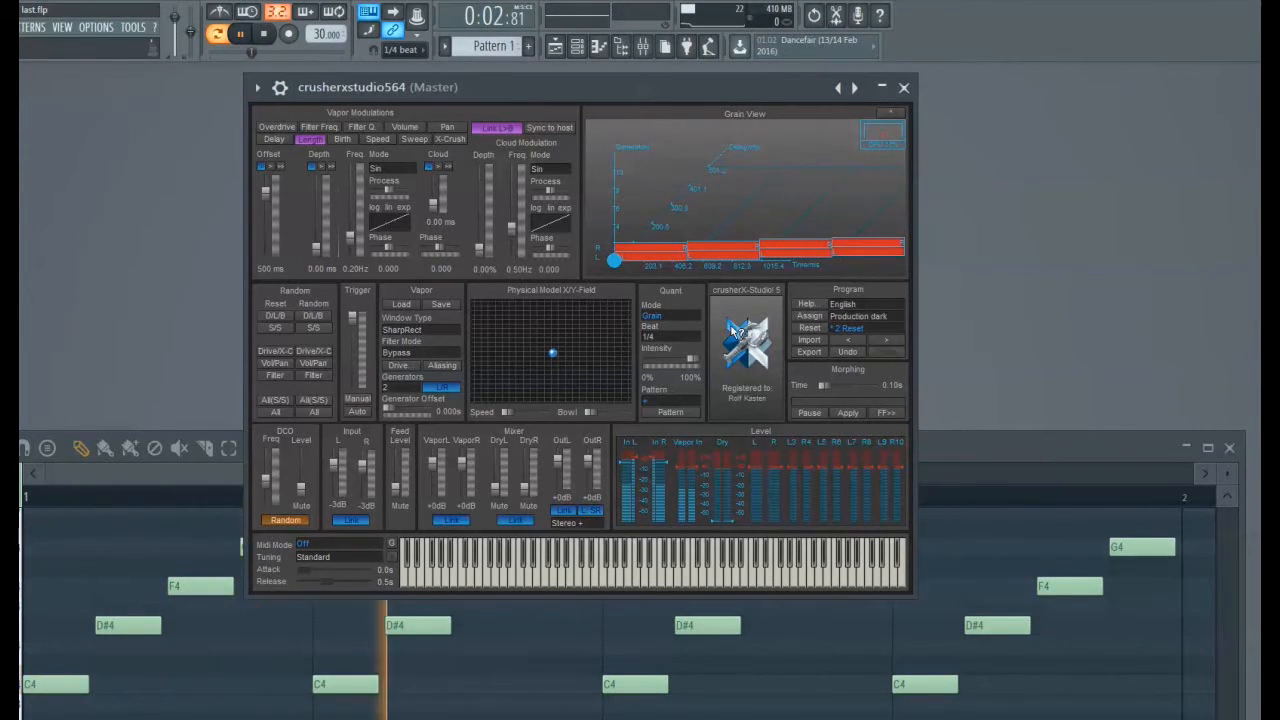
{"action": "left_click", "coordinate": [686, 318]}
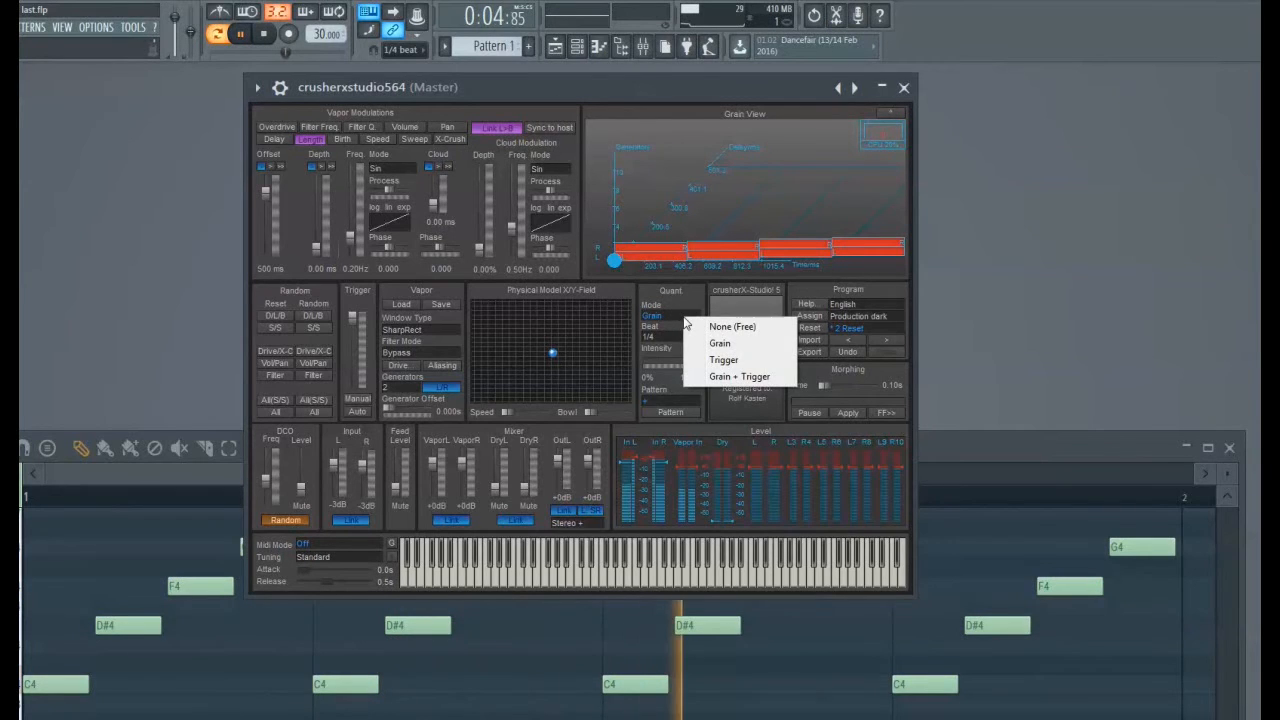
{"action": "left_click", "coordinate": [743, 378]}
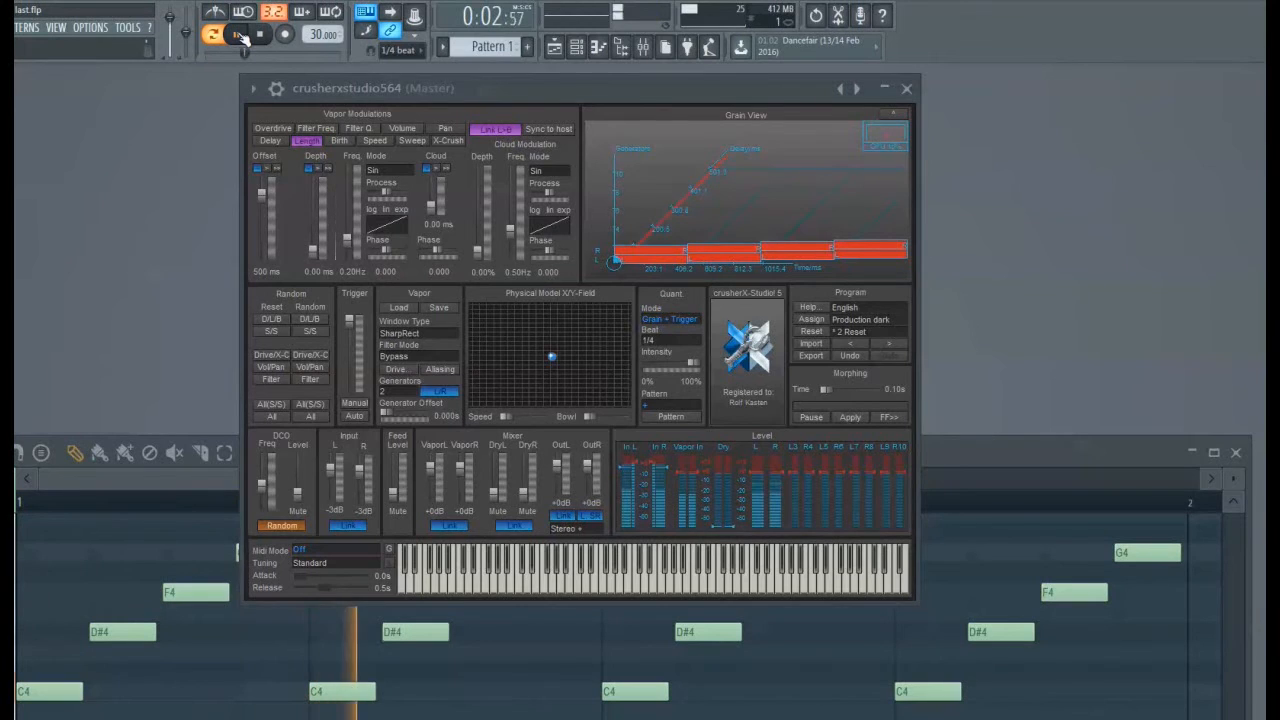
Alternate the Quant mode between Grain and Grain + Trigger during playback to compare them, finishing on Grain + Trigger
{"action": "left_click", "coordinate": [695, 320]}
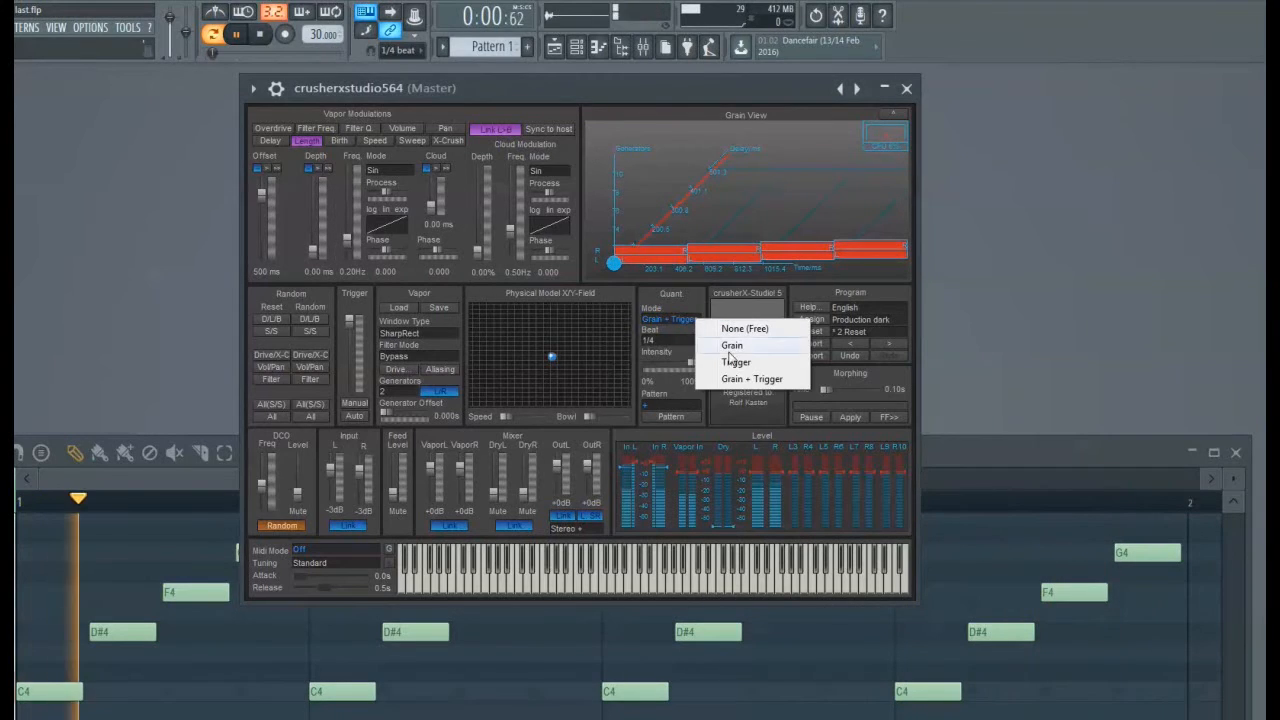
{"action": "left_click", "coordinate": [731, 343]}
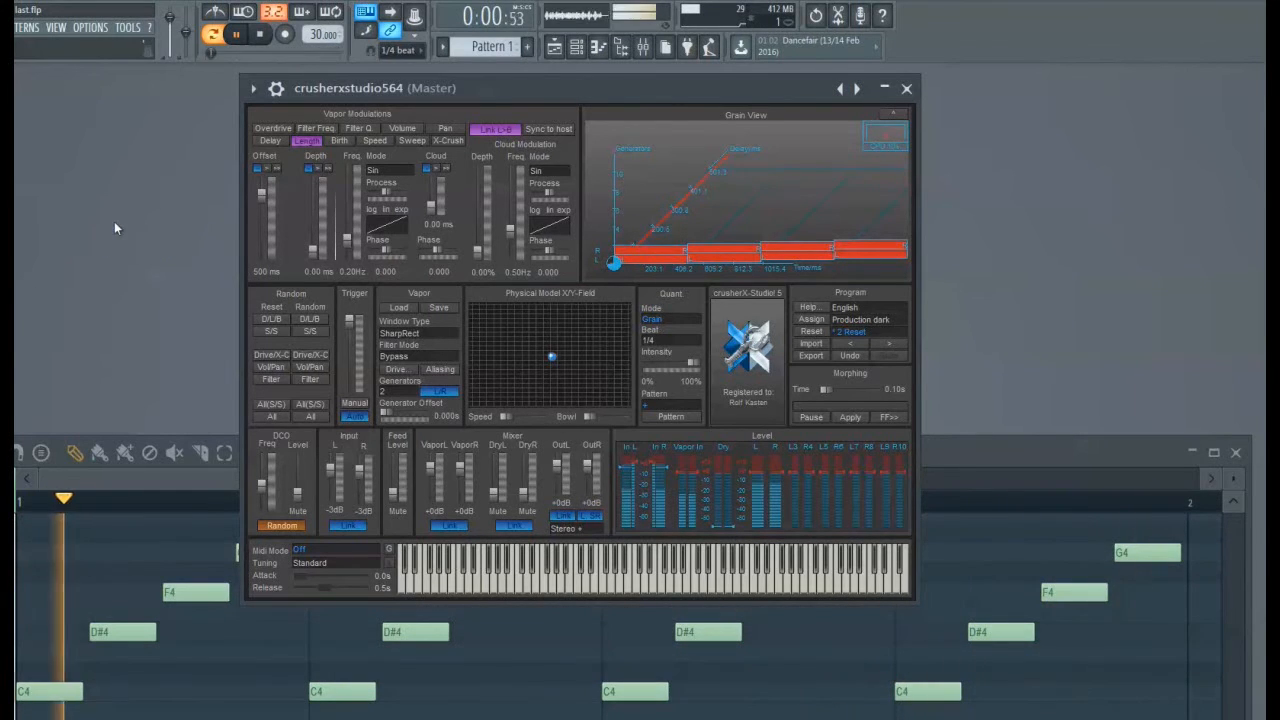
{"action": "left_click", "coordinate": [666, 319]}
{"action": "left_click", "coordinate": [742, 381]}
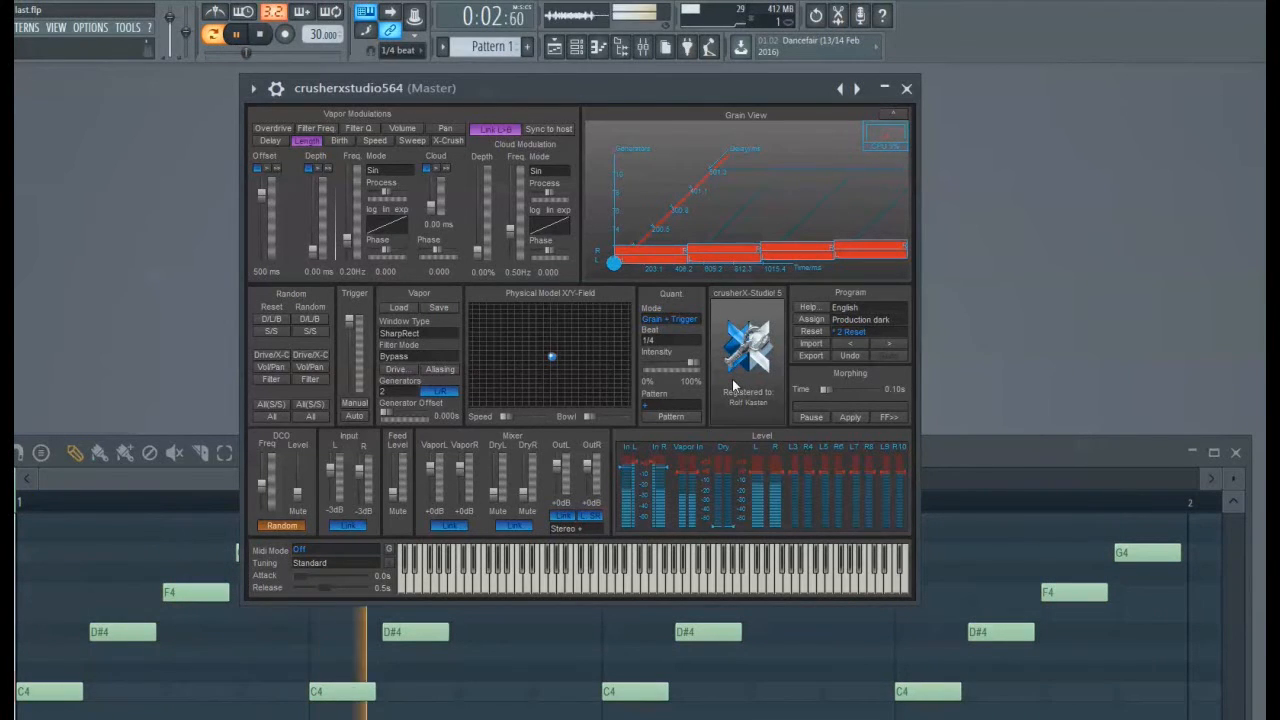
{"action": "left_click", "coordinate": [694, 321]}
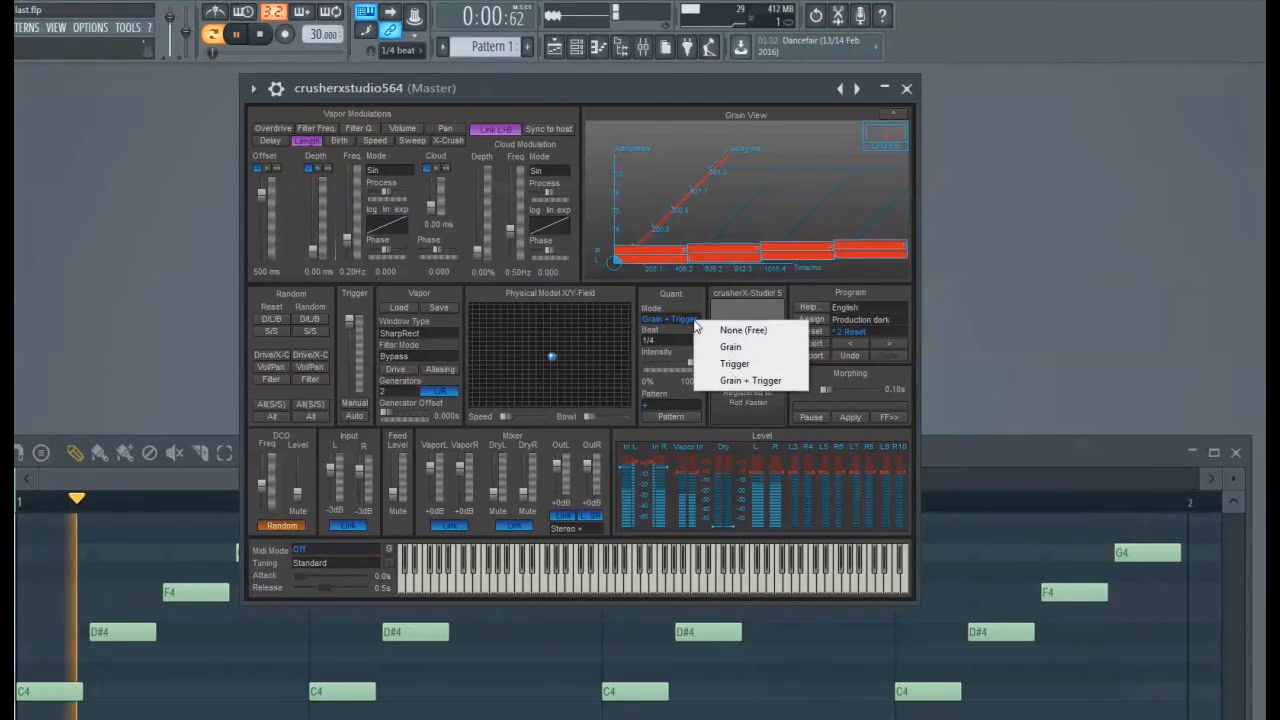
{"action": "left_click", "coordinate": [730, 349]}
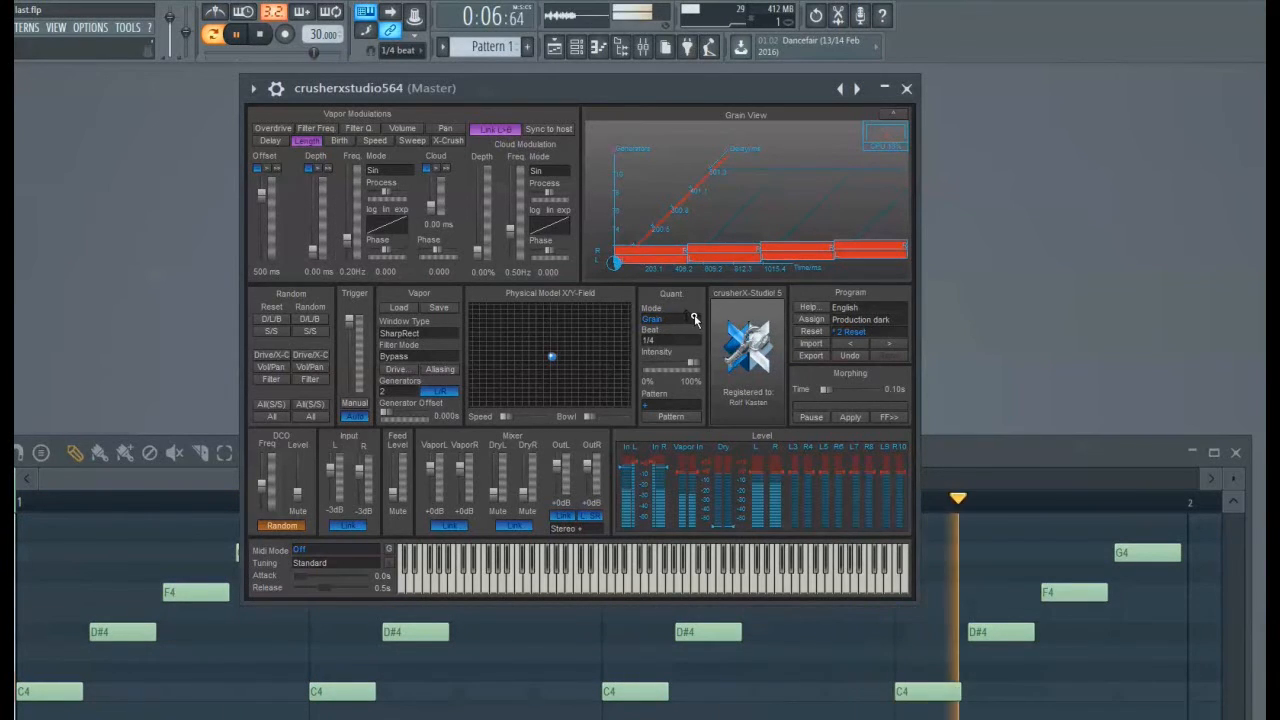
{"action": "left_click", "coordinate": [695, 321]}
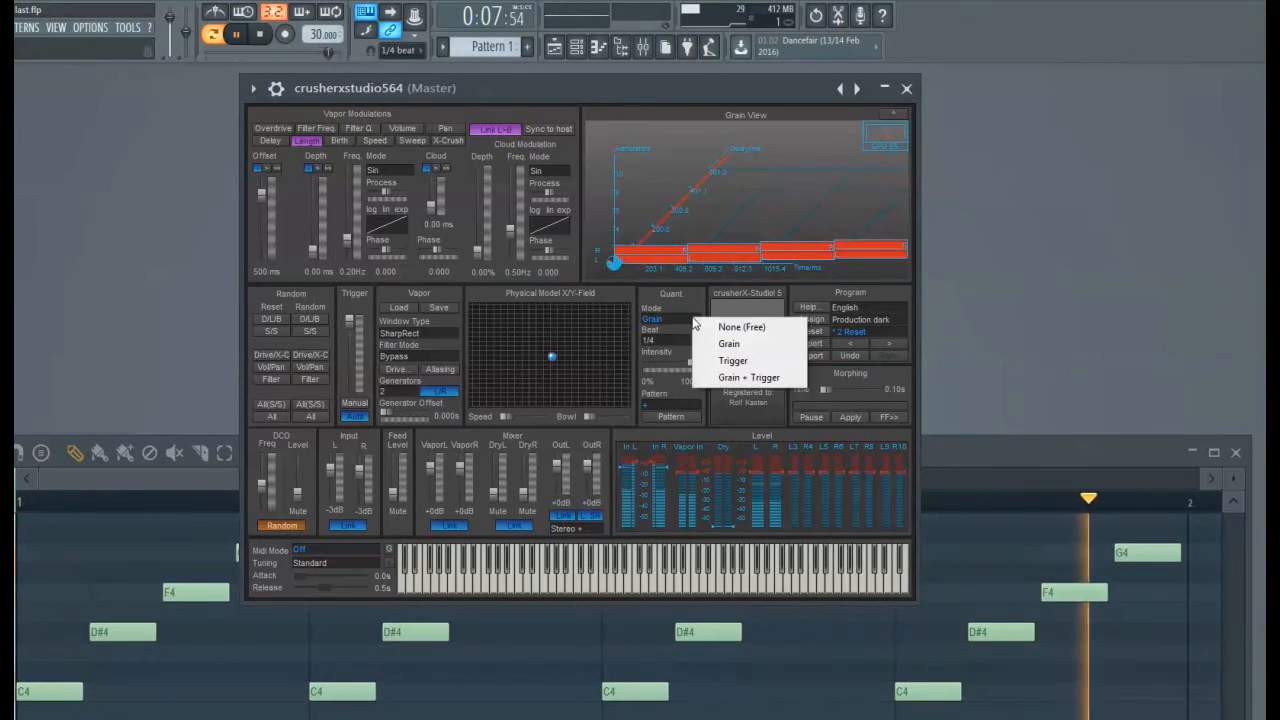
{"action": "left_click", "coordinate": [745, 378]}
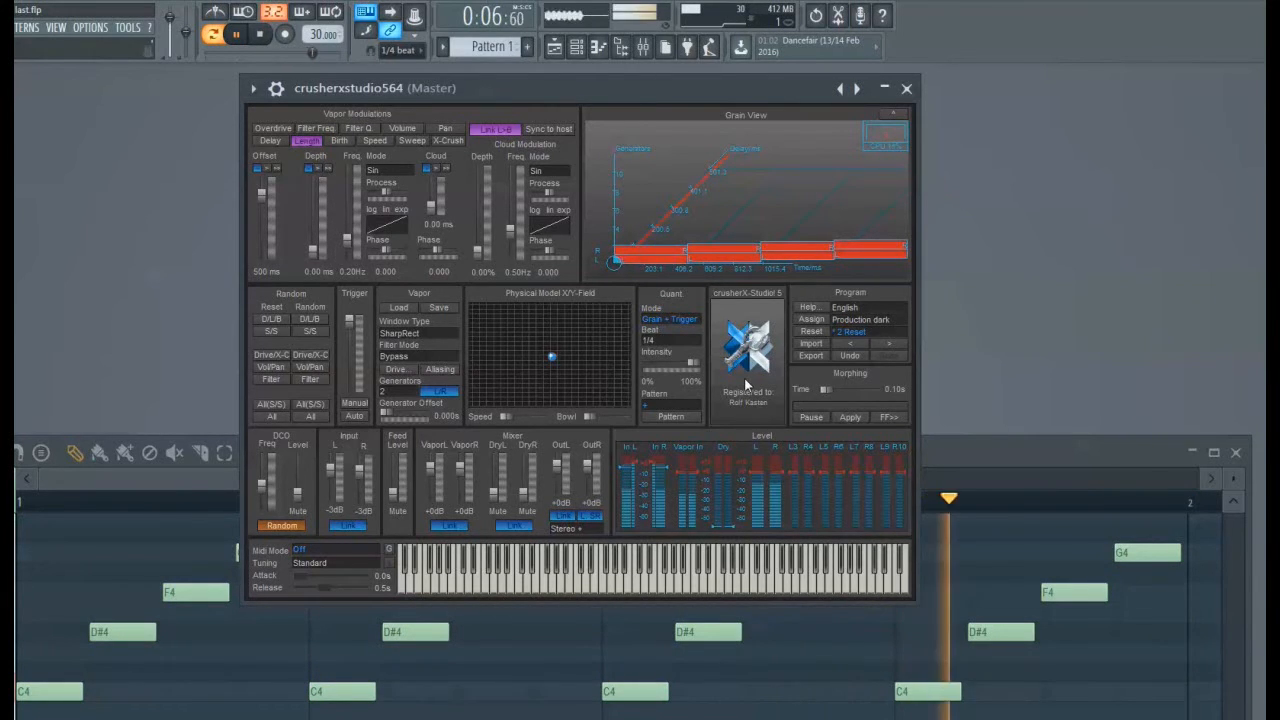
{"action": "left_click", "coordinate": [694, 320]}
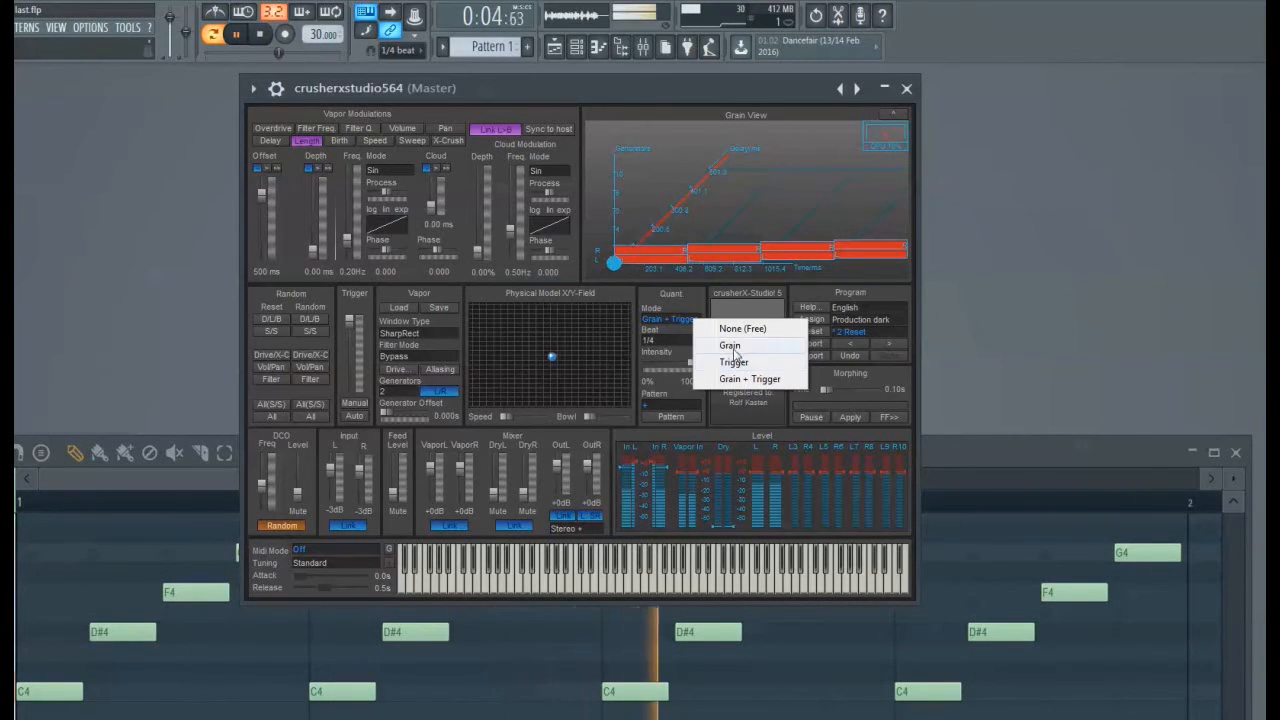
{"action": "left_click", "coordinate": [733, 346]}
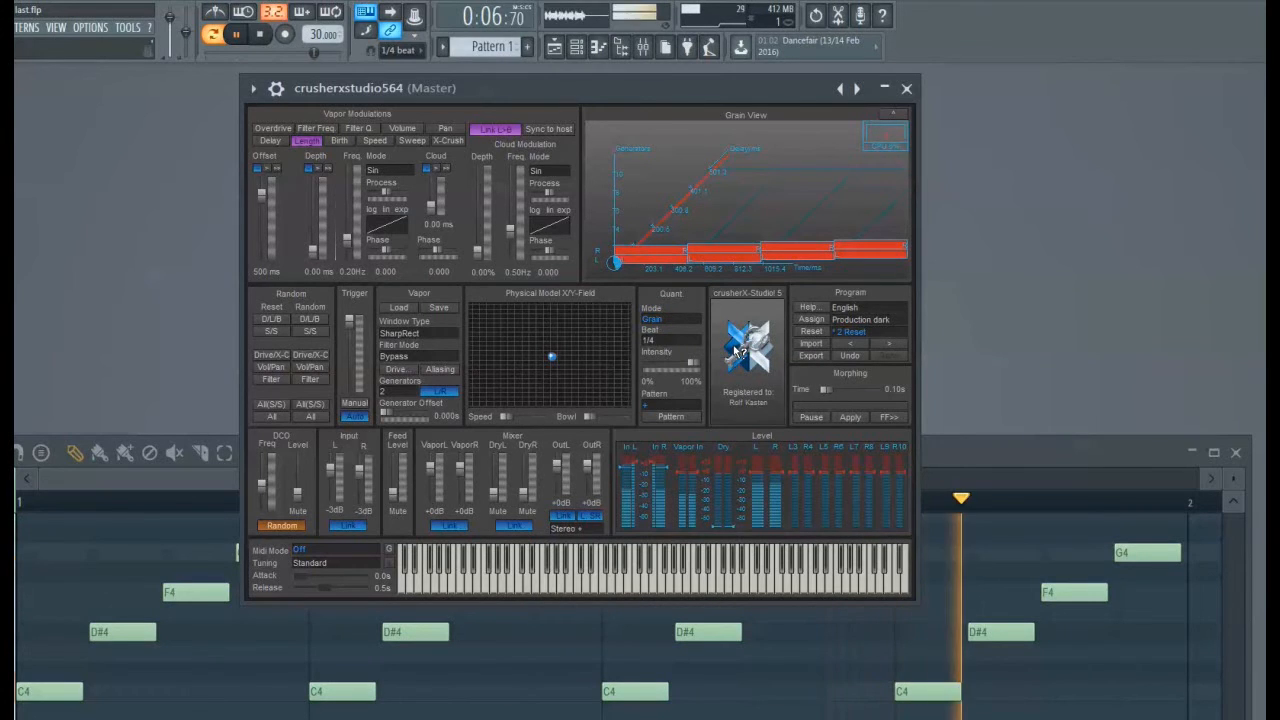
{"action": "left_click", "coordinate": [690, 320]}
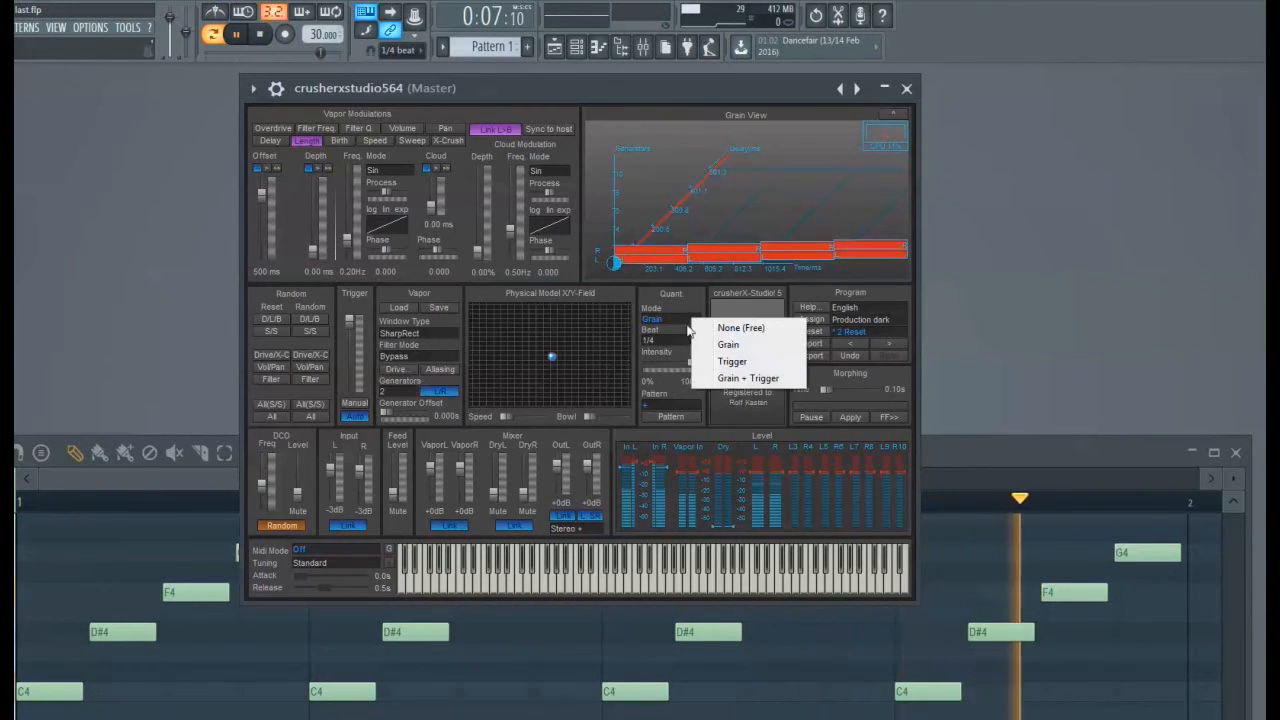
{"action": "left_click", "coordinate": [742, 378]}
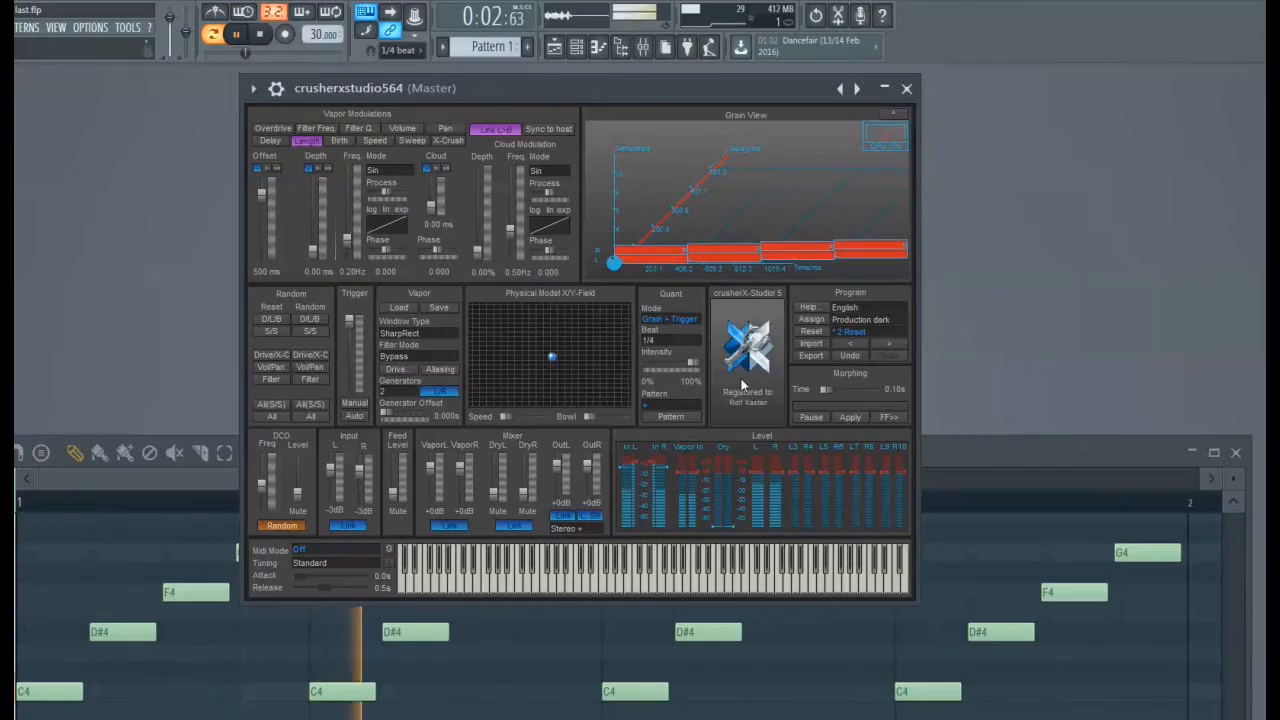
Set the Quant mode to Trigger and restart playback of the pattern
{"action": "left_click", "coordinate": [683, 321]}
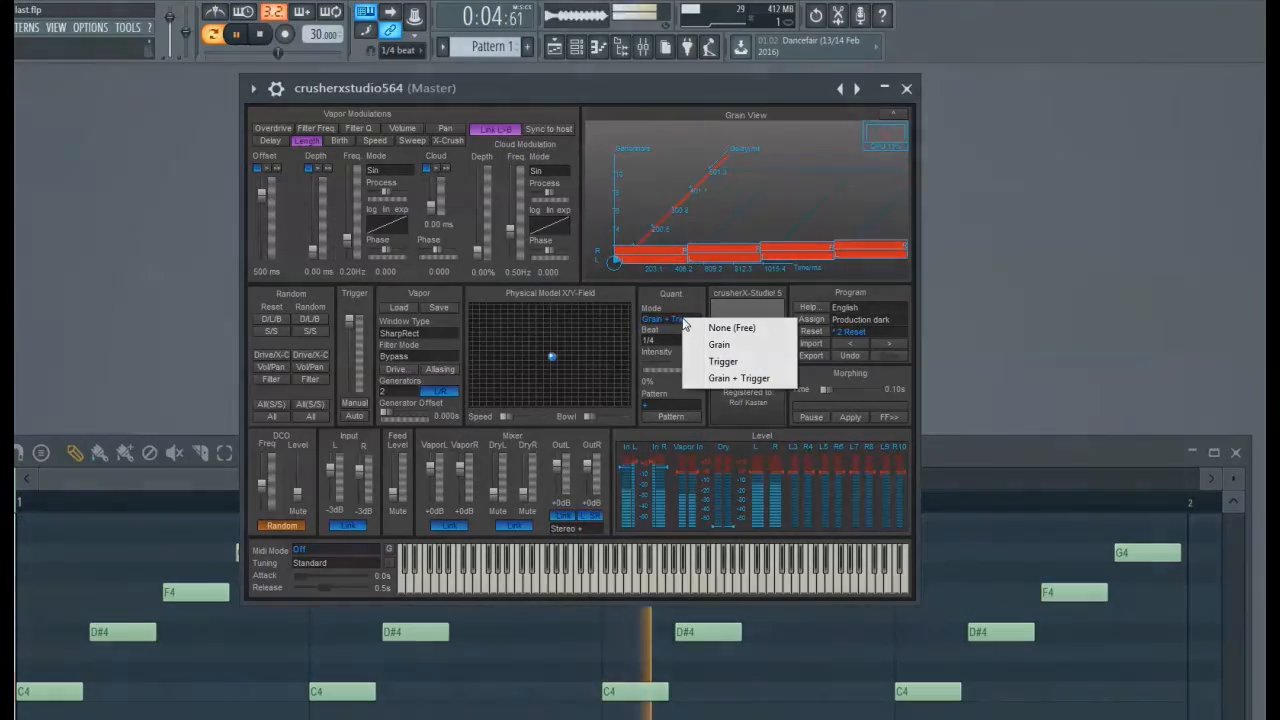
{"action": "left_click", "coordinate": [723, 361]}
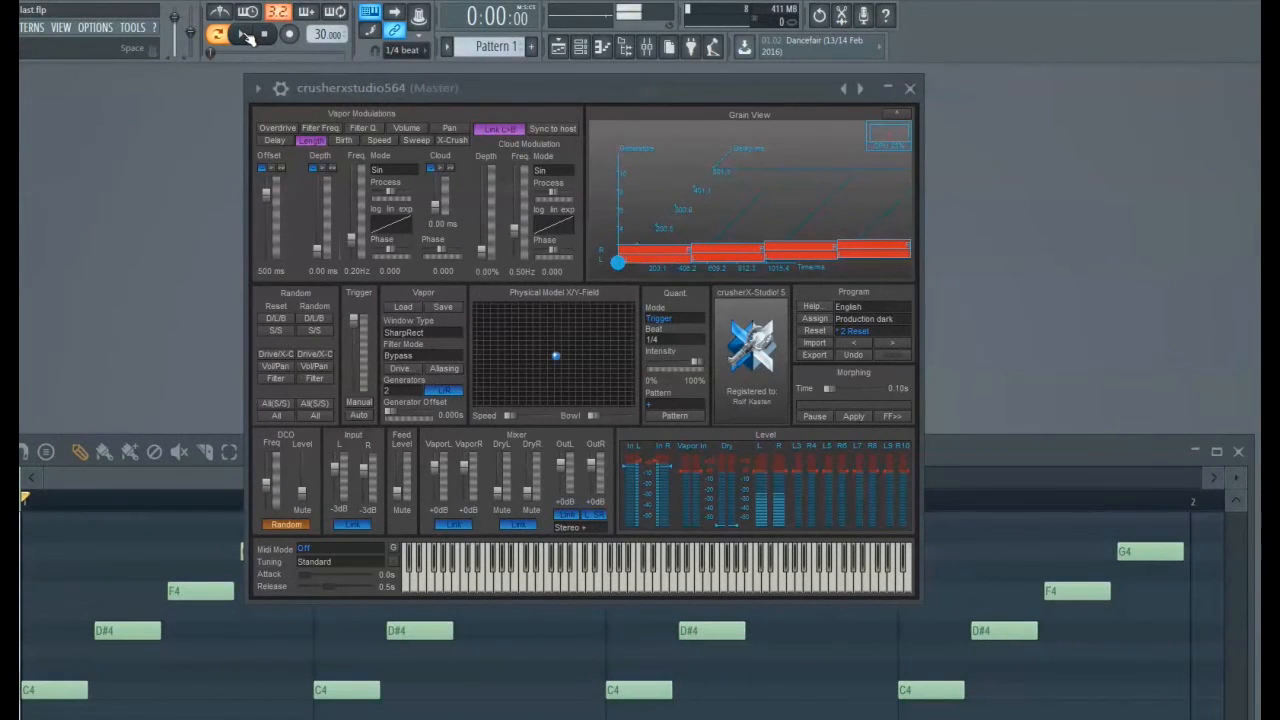
{"action": "left_click", "coordinate": [242, 34]}
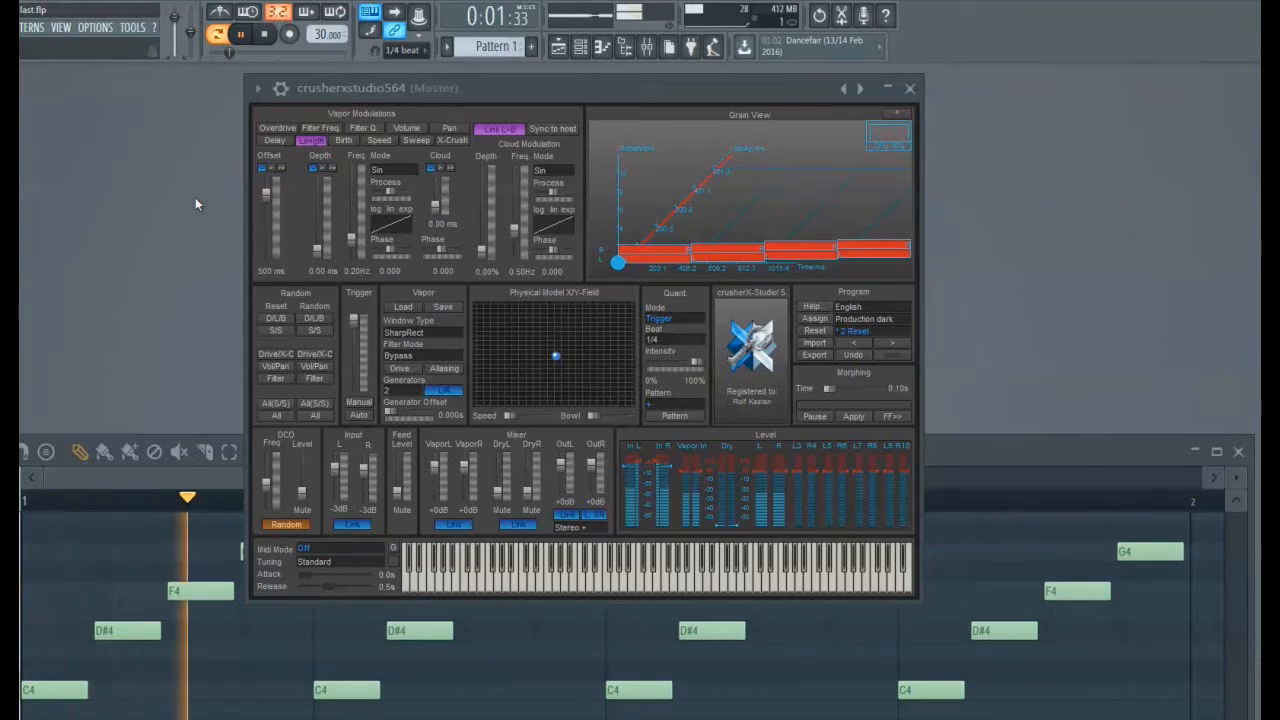
Alternate the Quant mode between Grain + Trigger and Trigger during playback, finishing on Grain + Trigger
{"action": "left_click", "coordinate": [703, 322]}
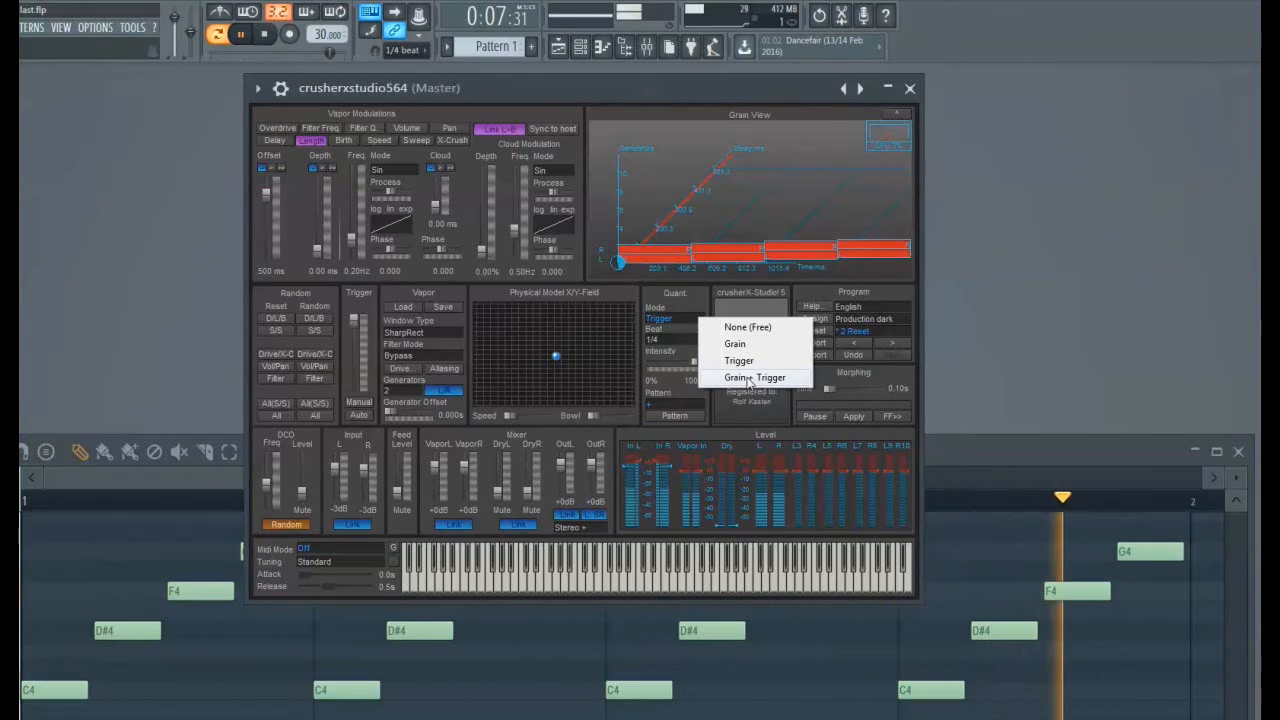
{"action": "left_click", "coordinate": [748, 378]}
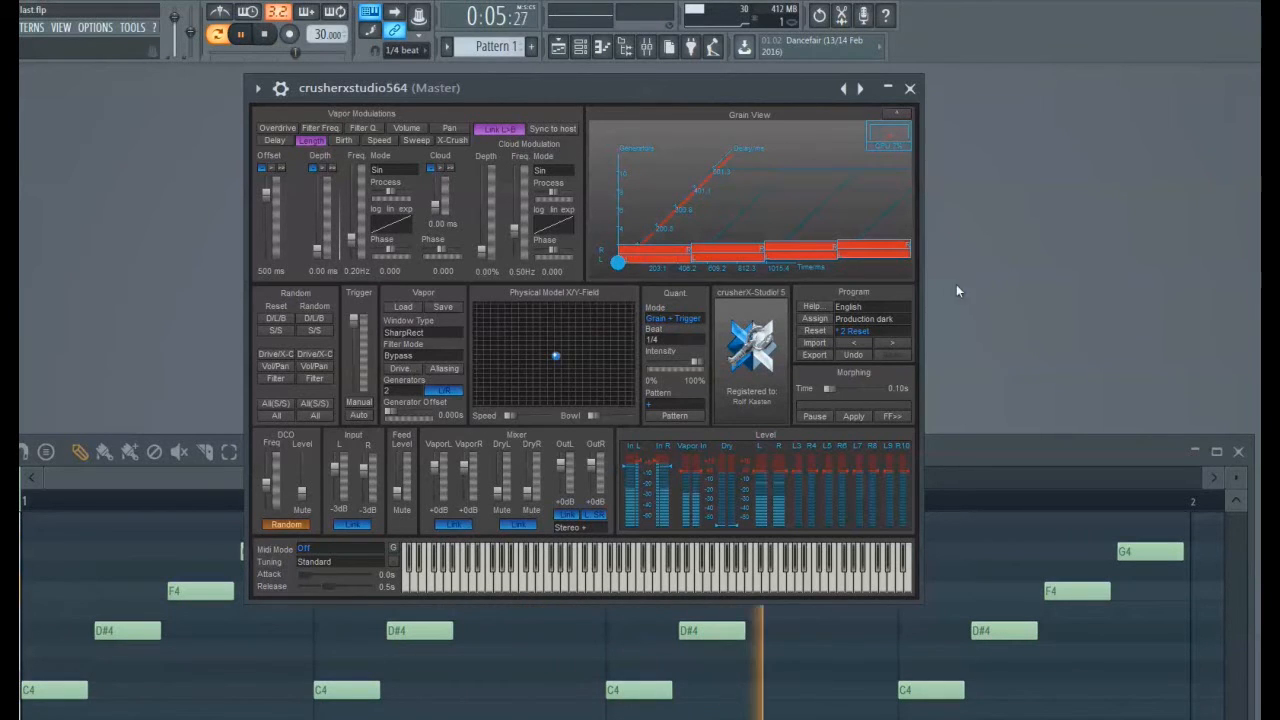
{"action": "left_click", "coordinate": [682, 320]}
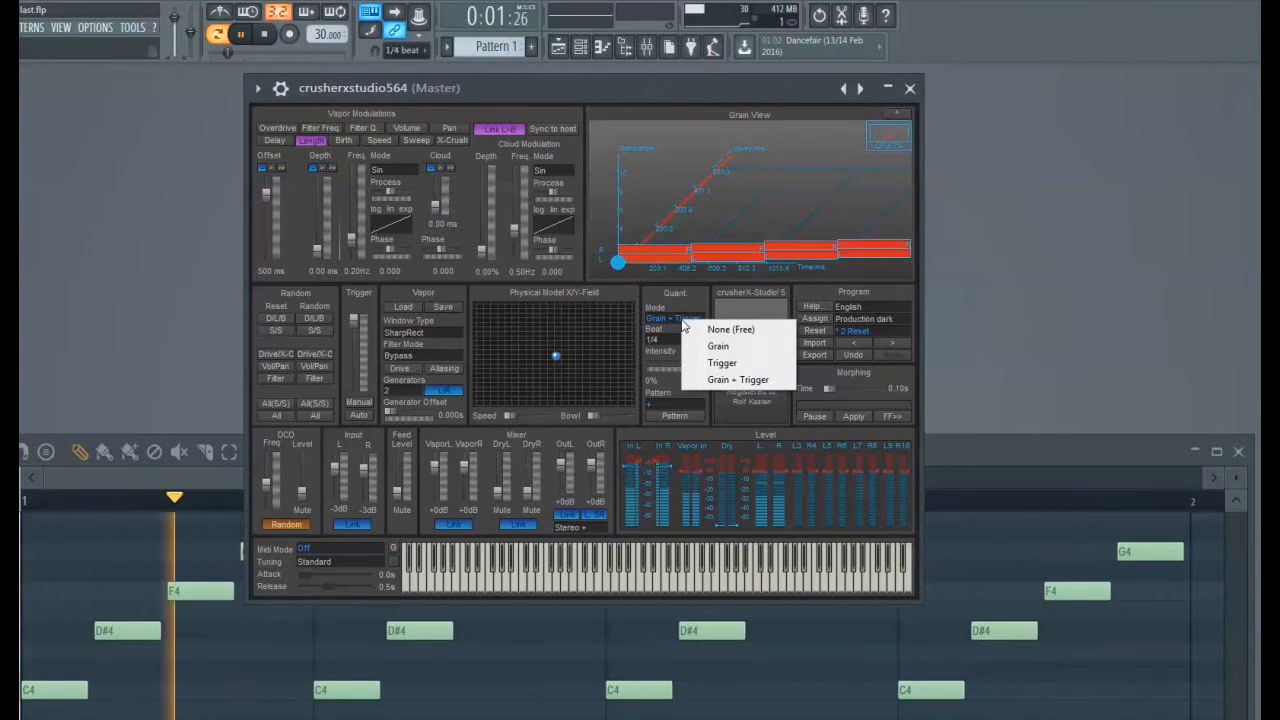
{"action": "left_click", "coordinate": [722, 364]}
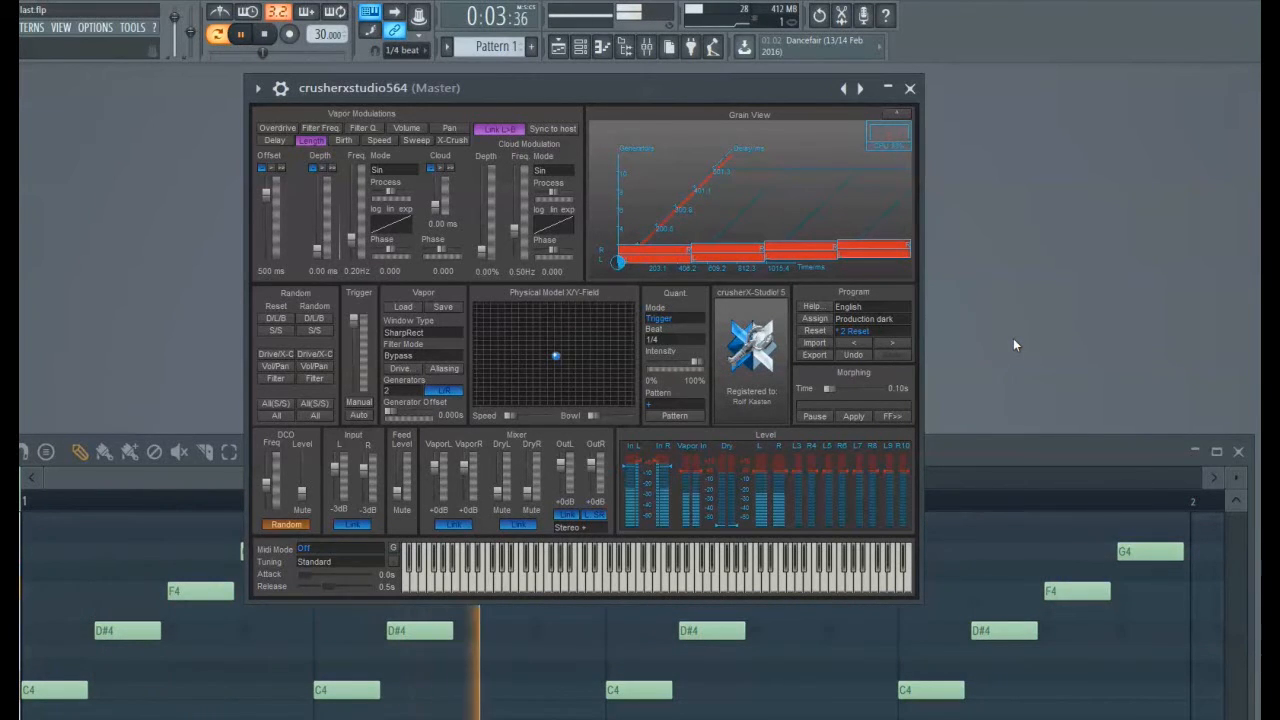
{"action": "left_click", "coordinate": [685, 320]}
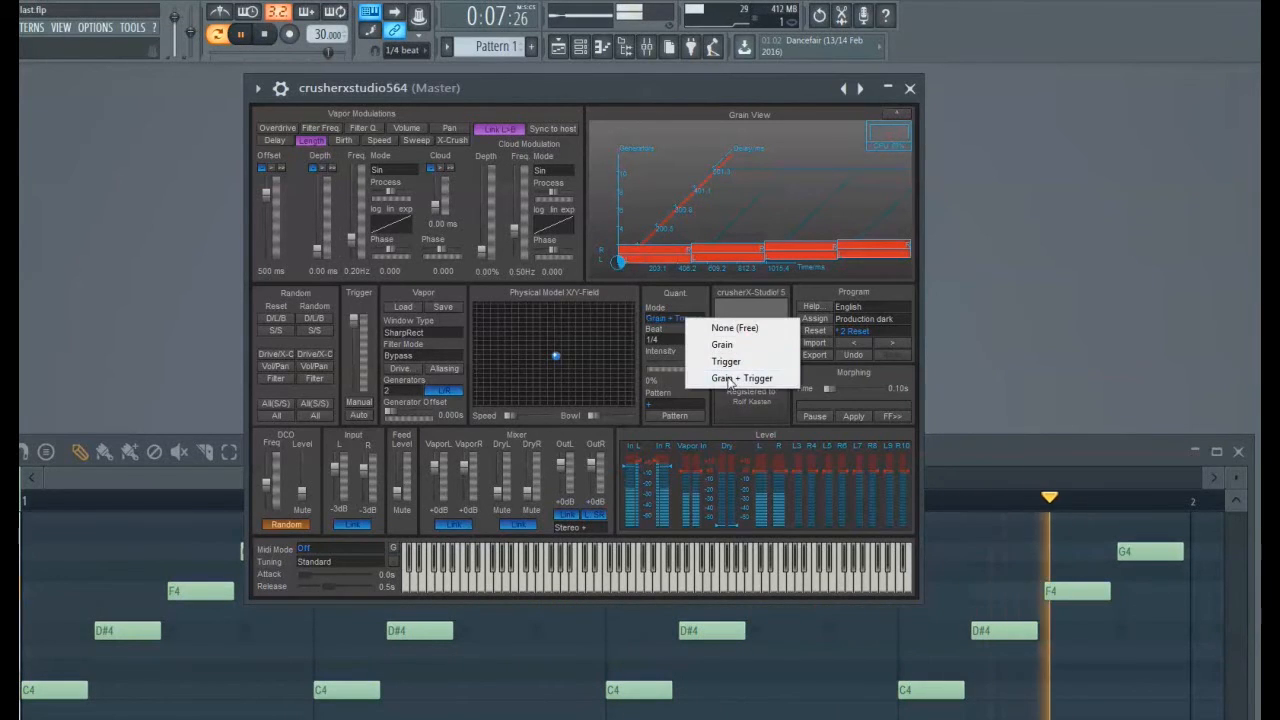
{"action": "left_click", "coordinate": [745, 378]}
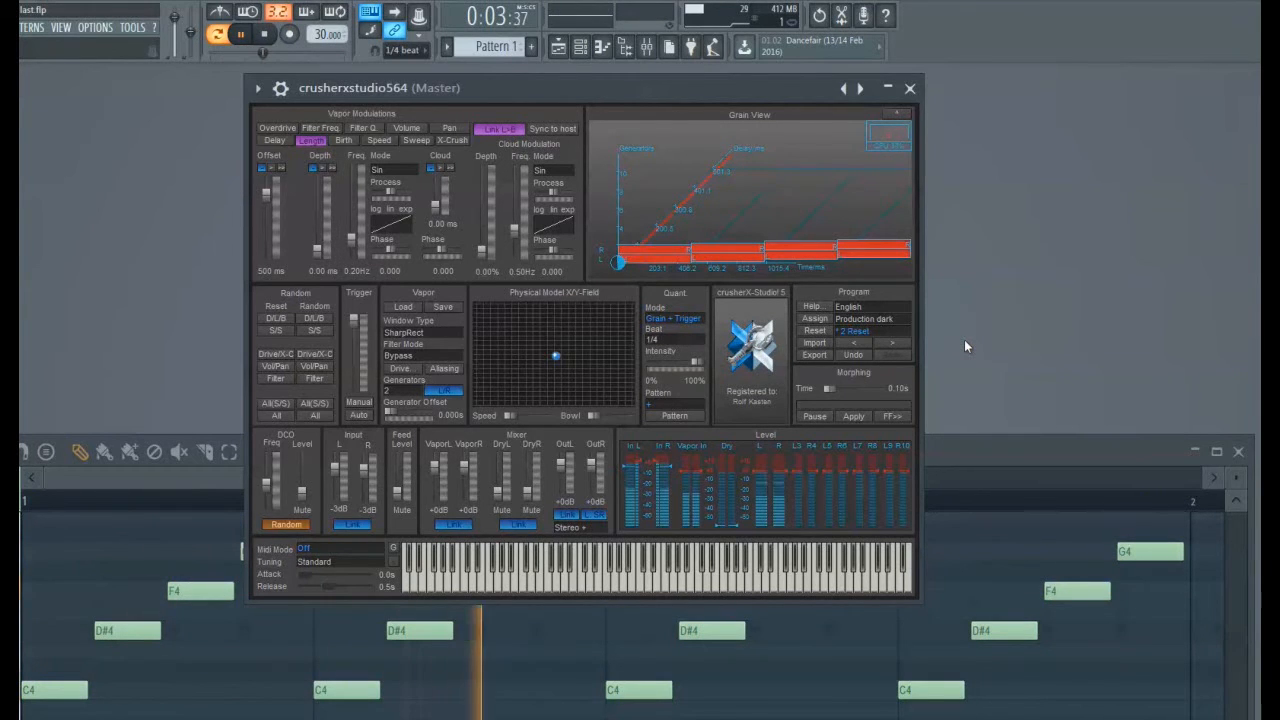
Play the pattern with the Quant mode set to Grain and lower the quantization Intensity below 100%
{"action": "left_click", "coordinate": [691, 322]}
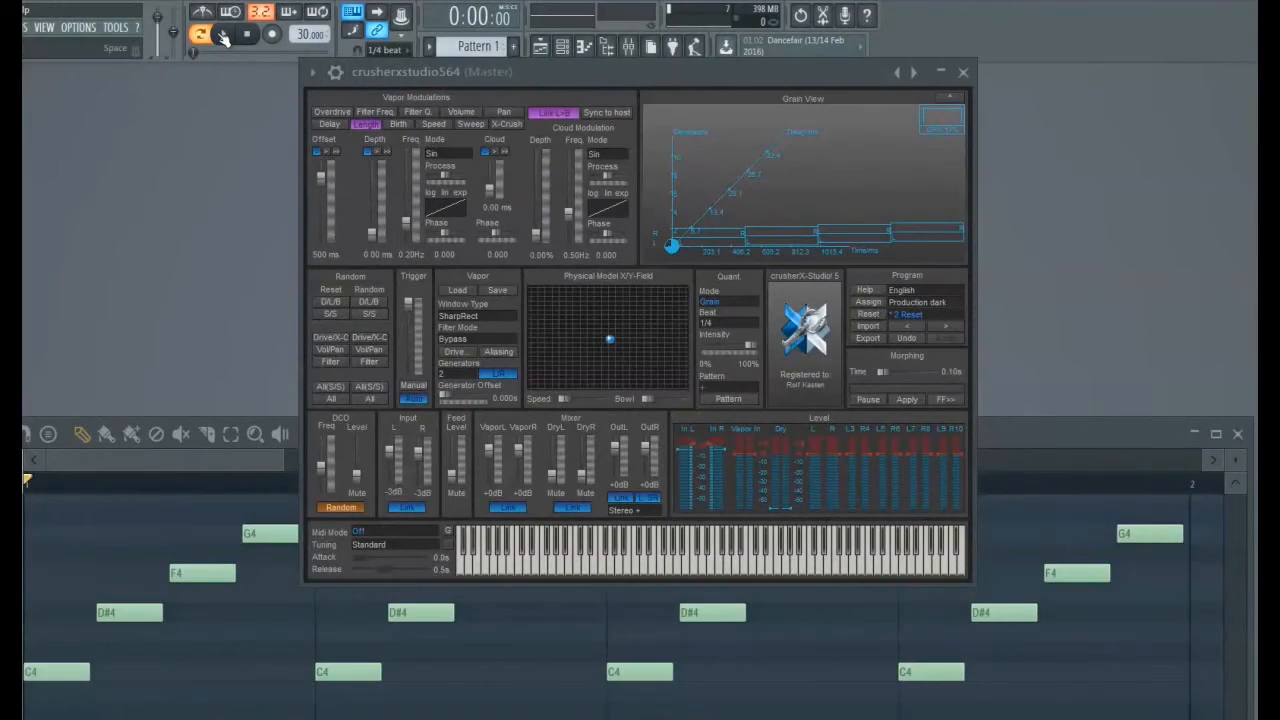
{"action": "left_click", "coordinate": [226, 35]}
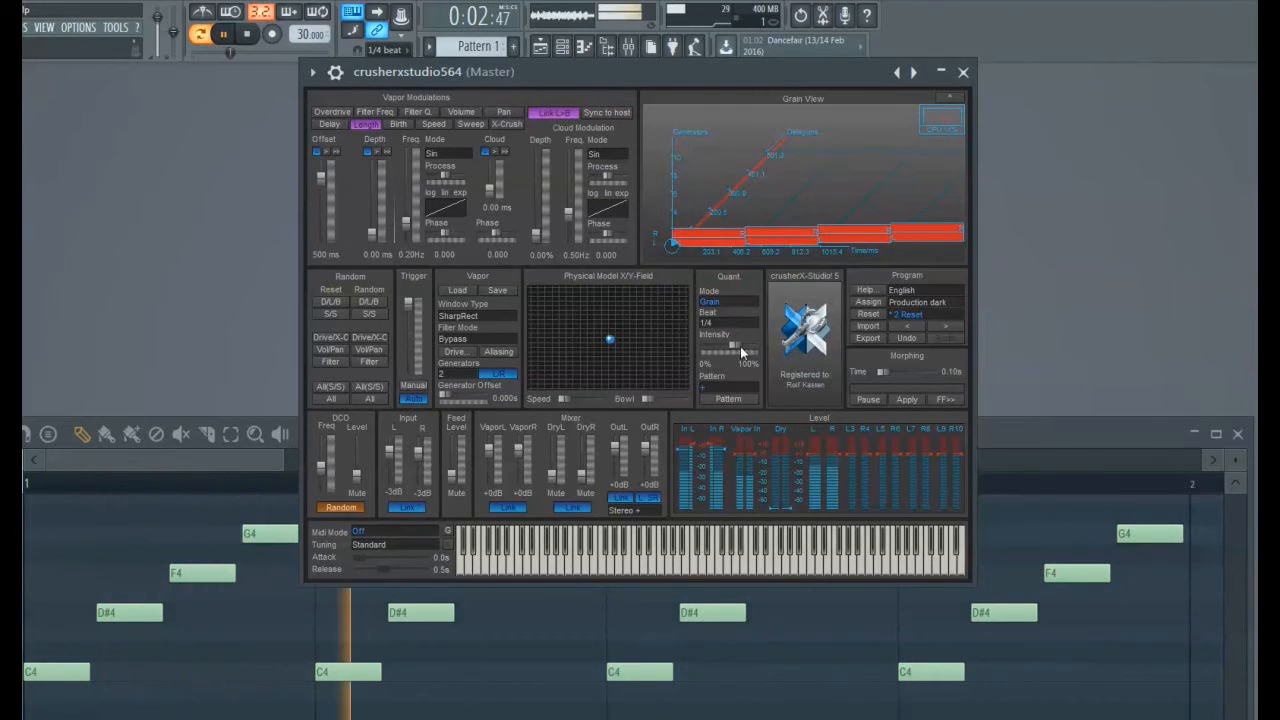
{"action": "left_click_drag", "start_coordinate": [734, 345], "coordinate": [730, 345]}
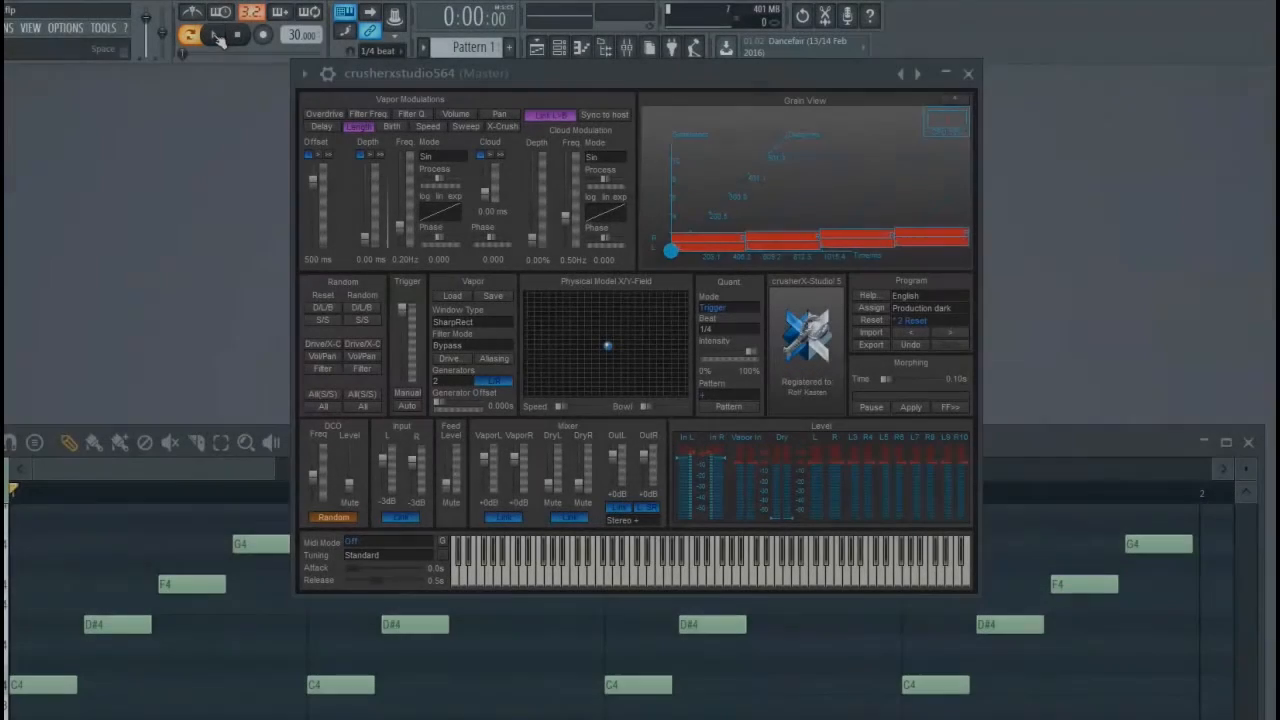
Play the pattern and raise the quantization Intensity toward 100% in Grain + Trigger mode
{"action": "left_click", "coordinate": [215, 36]}
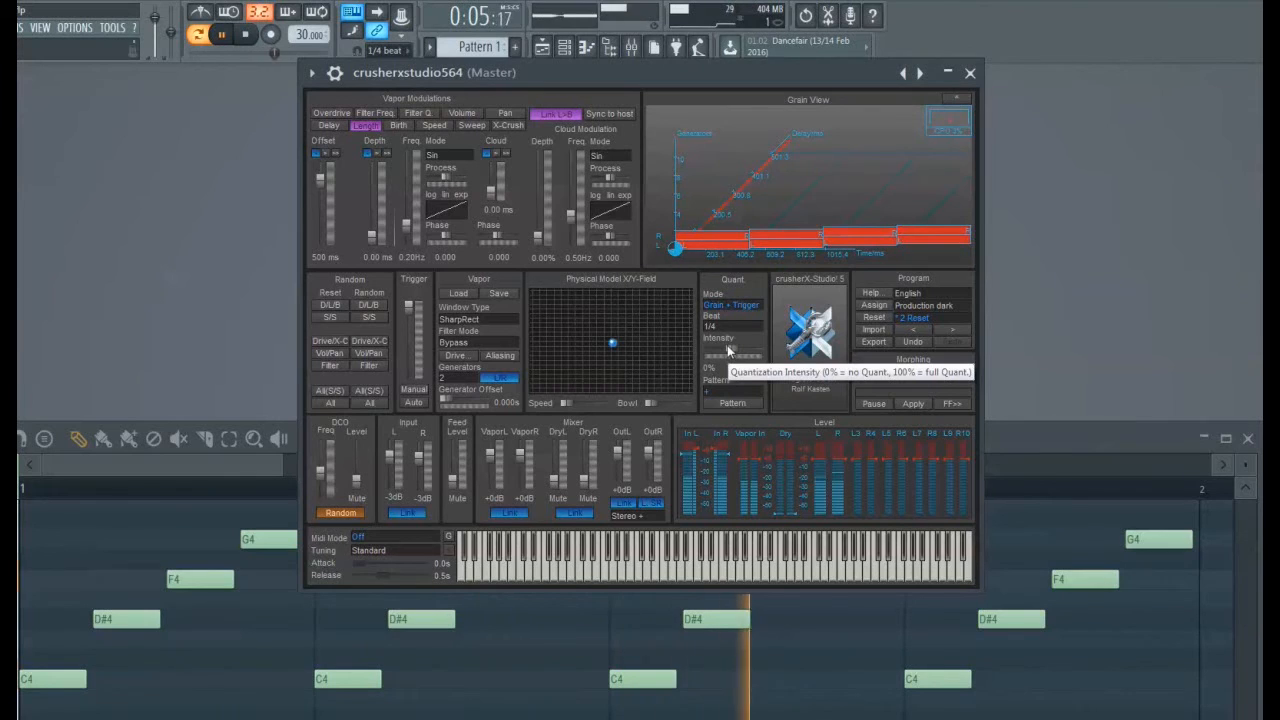
{"action": "left_click_drag", "start_coordinate": [731, 351], "coordinate": [745, 353]}
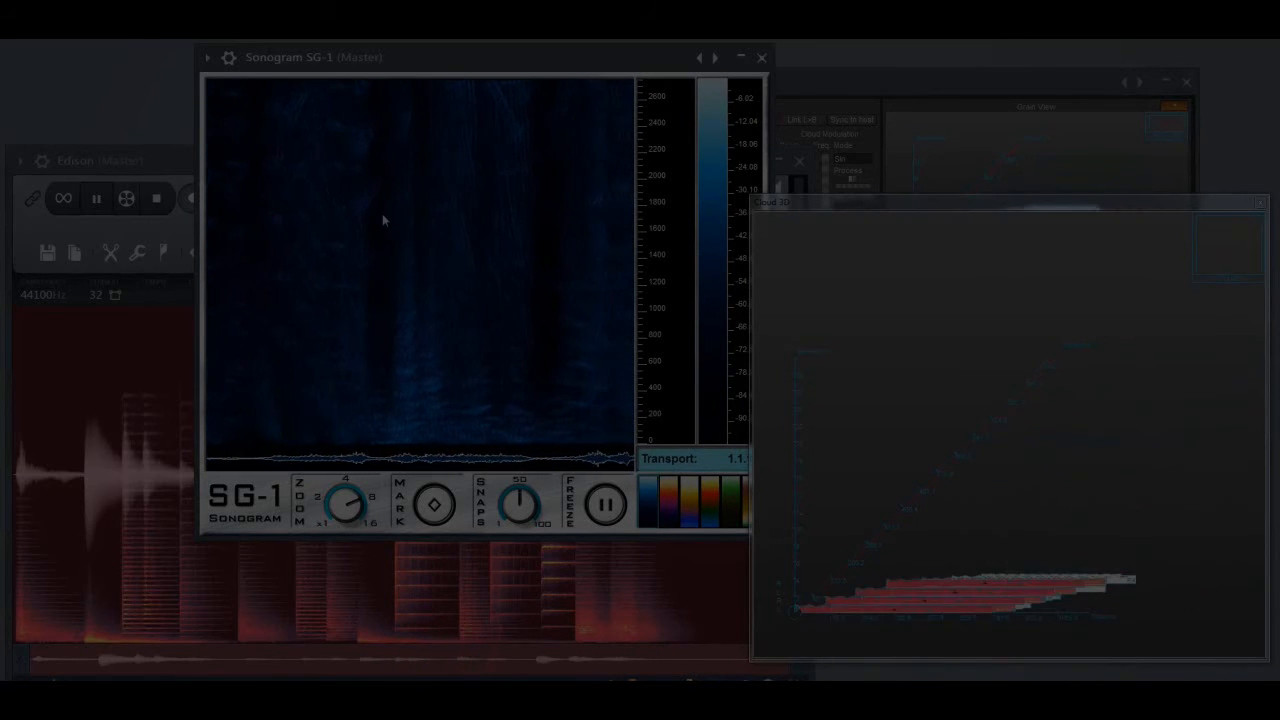
Try the Purple Haze and Arabian Mirage colour schemes in the SG-1 Sonogram and return to the blue scheme
{"action": "left_click", "coordinate": [689, 504]}
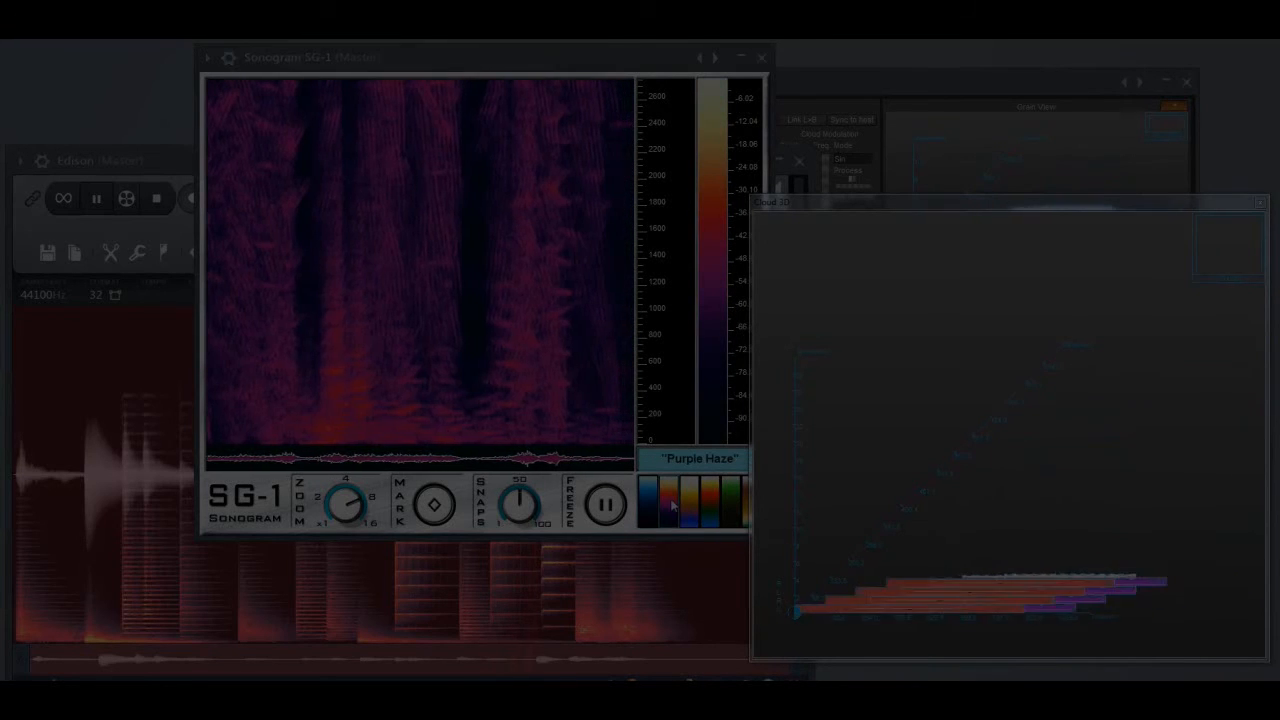
{"action": "left_click", "coordinate": [691, 501]}
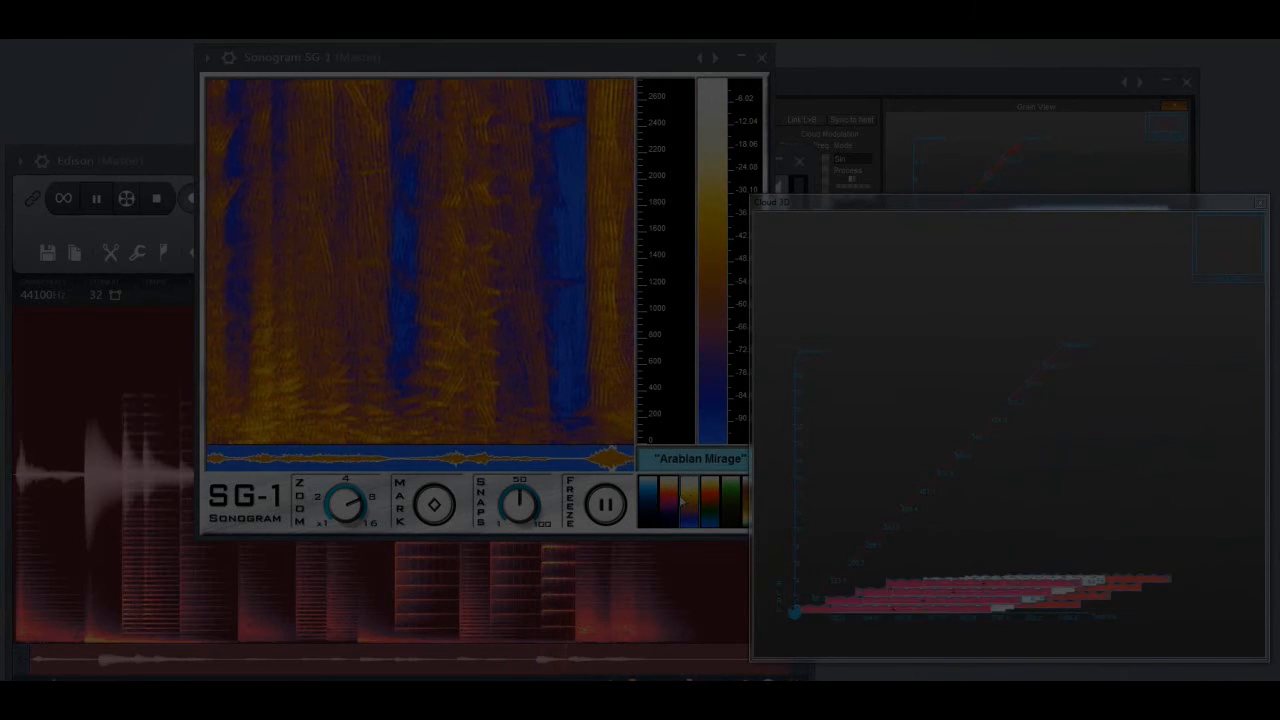
{"action": "left_click", "coordinate": [672, 501]}
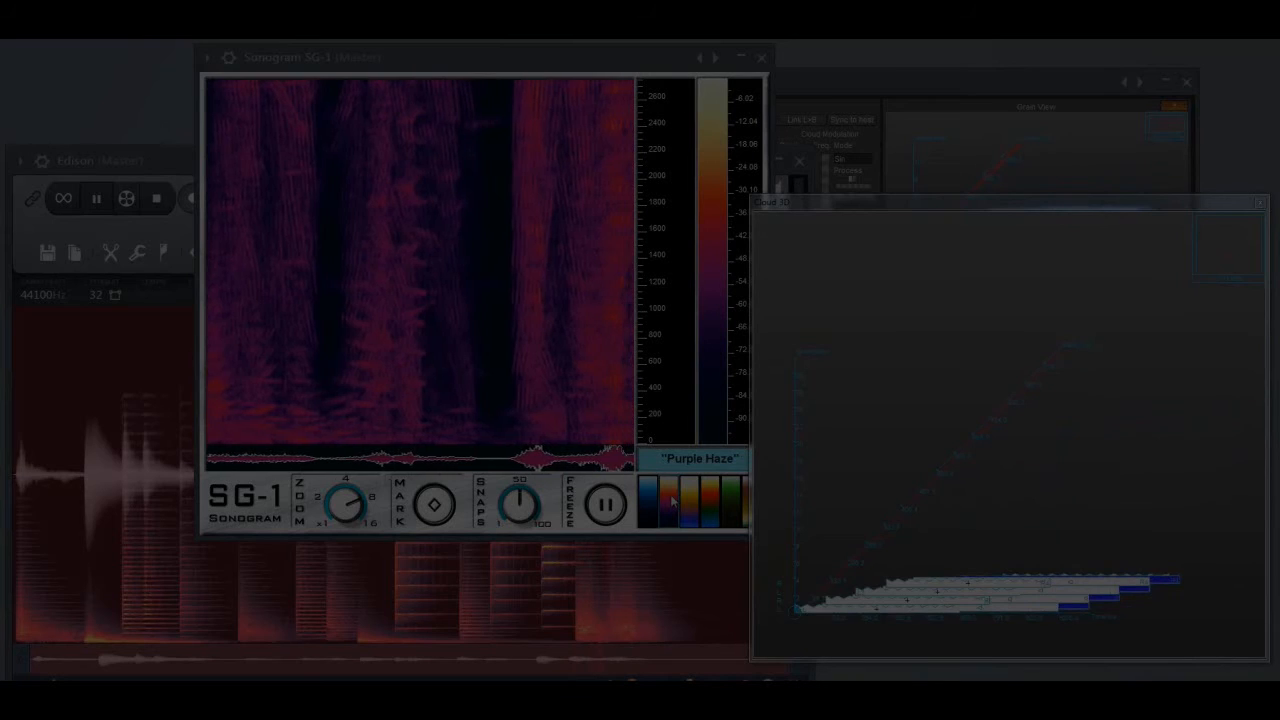
{"action": "left_click", "coordinate": [647, 502]}
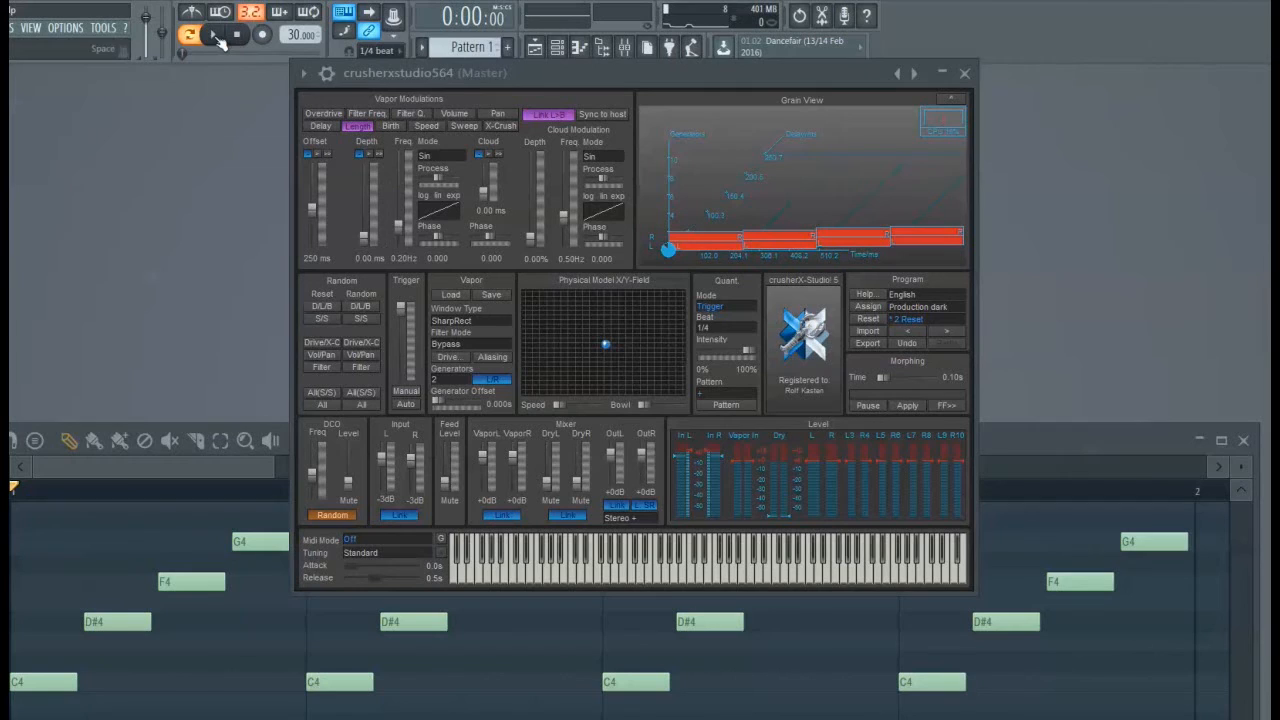
Set the quantization pattern to +- while the pattern plays and change the Quant mode from Trigger to Grain
{"action": "left_click", "coordinate": [707, 395]}
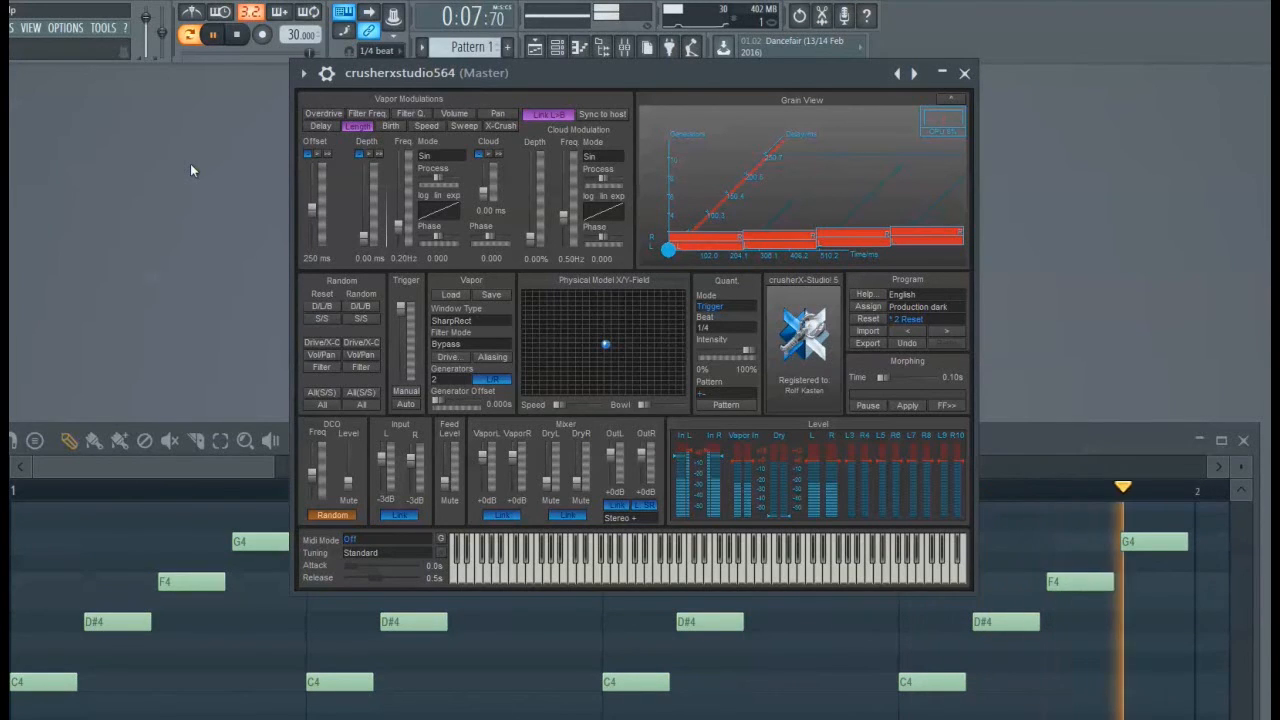
{"action": "left_click", "coordinate": [716, 307]}
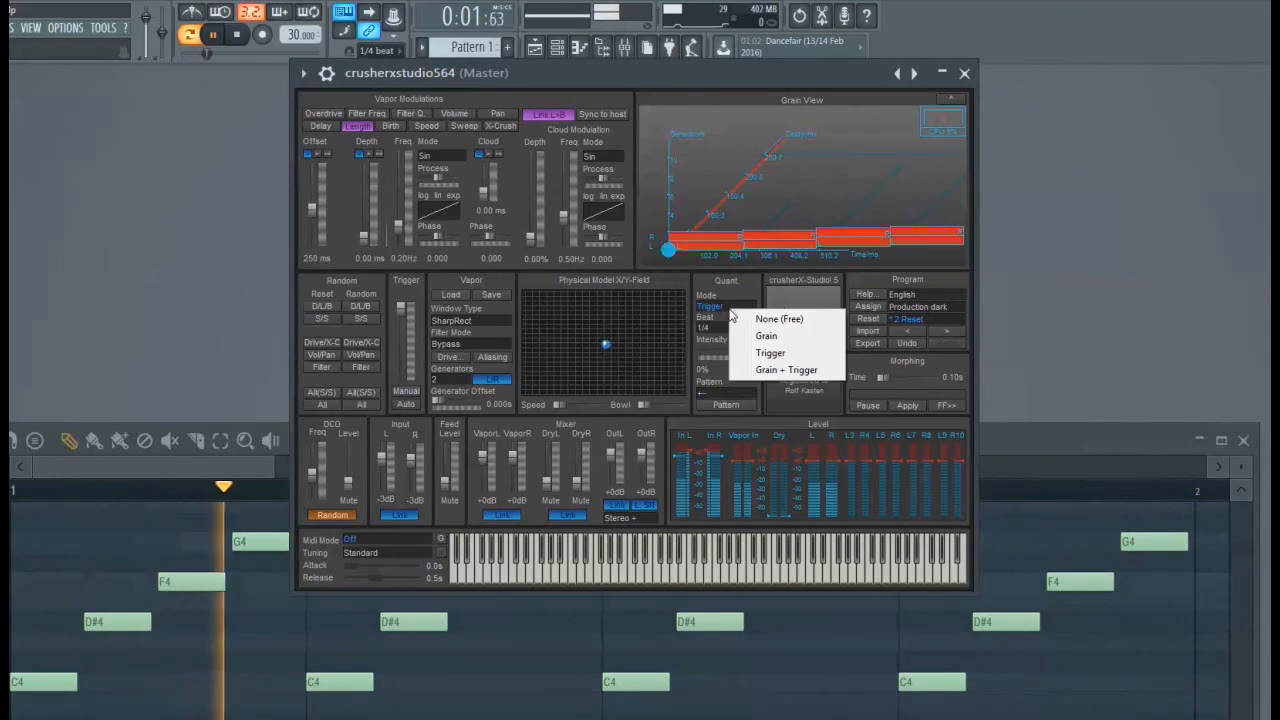
{"action": "left_click", "coordinate": [775, 337]}
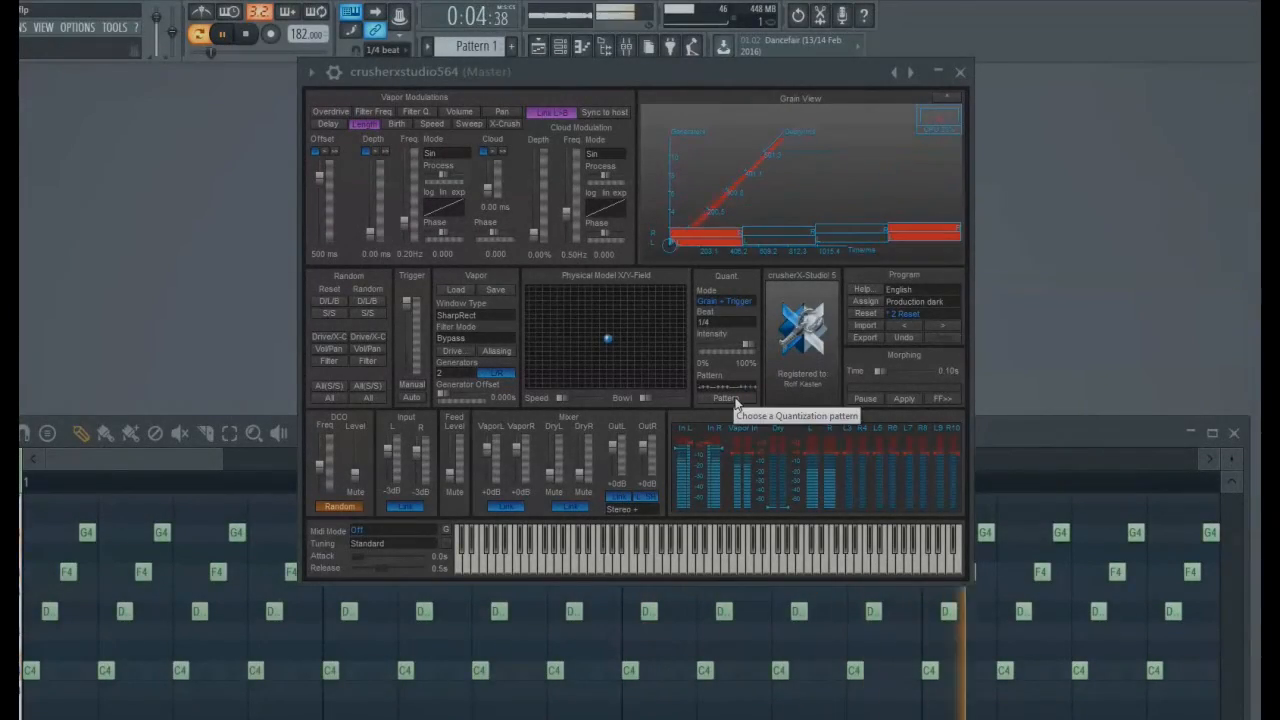
Open the selection of quantization patterns in the Quant section
{"action": "left_click", "coordinate": [736, 401]}
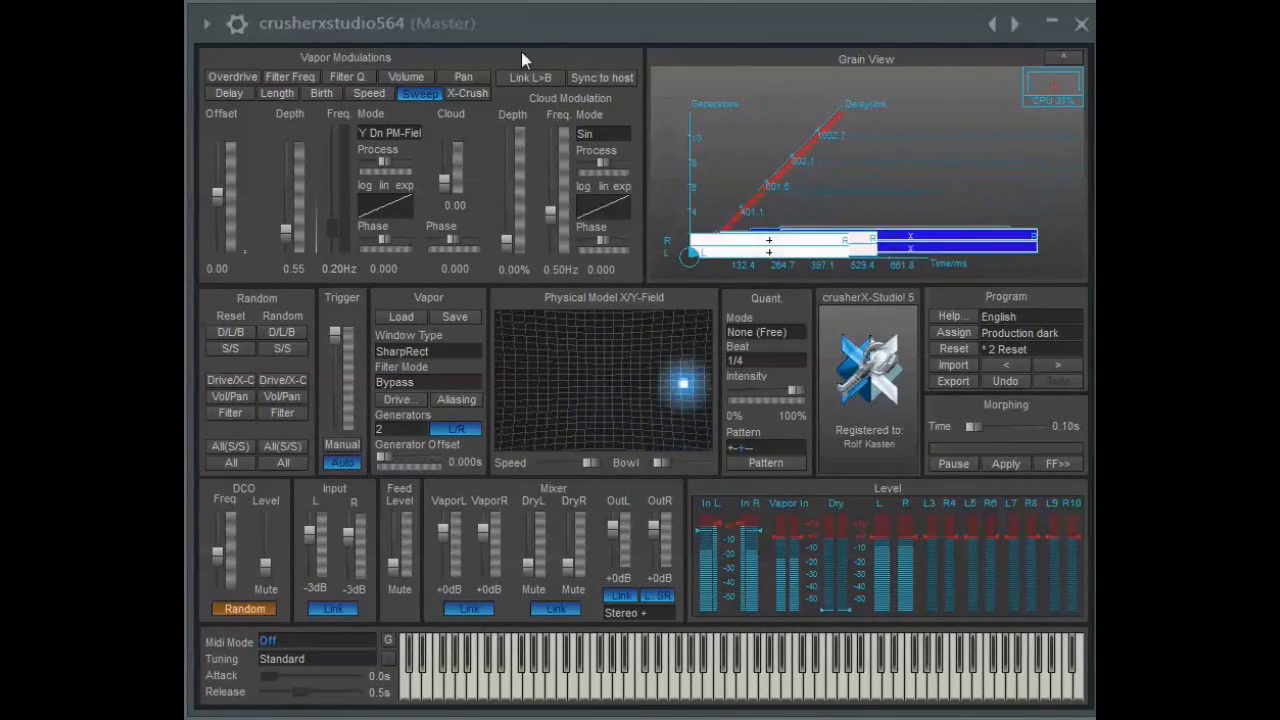
Choose X Up PM-Field as the modulation mode for the Sweep parameter
{"action": "left_click", "coordinate": [407, 138]}
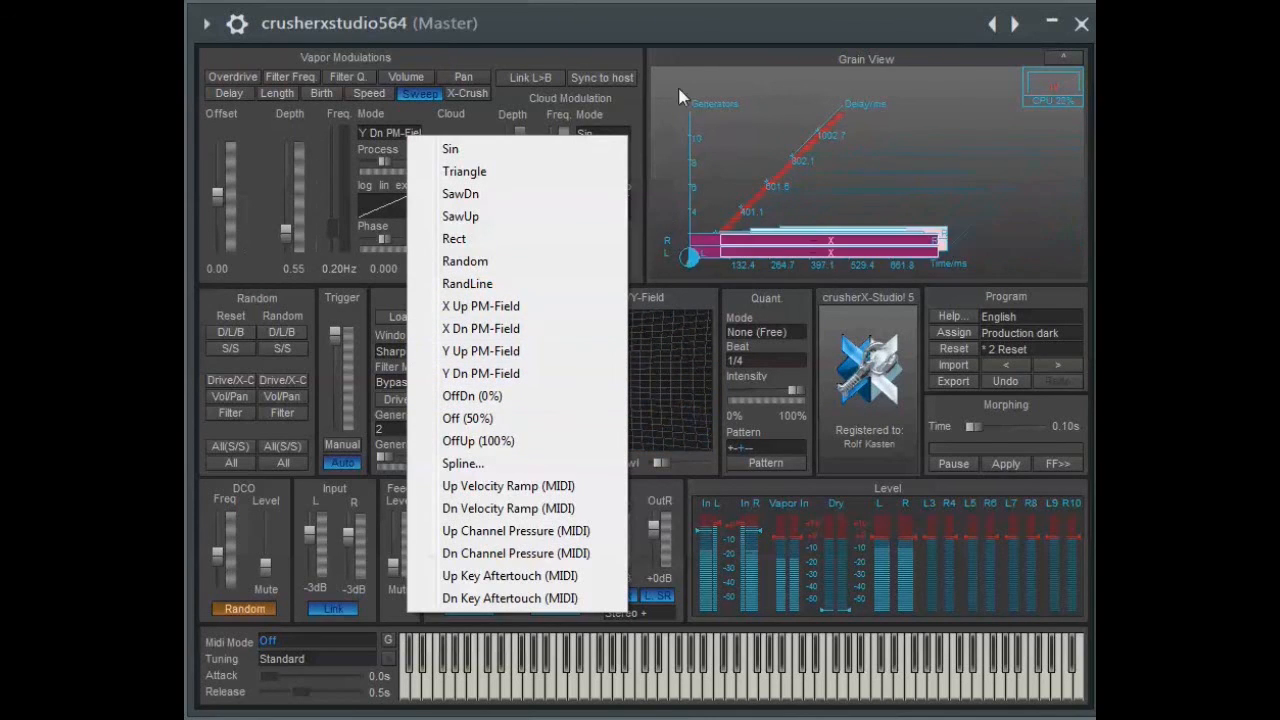
{"action": "left_click", "coordinate": [480, 306]}
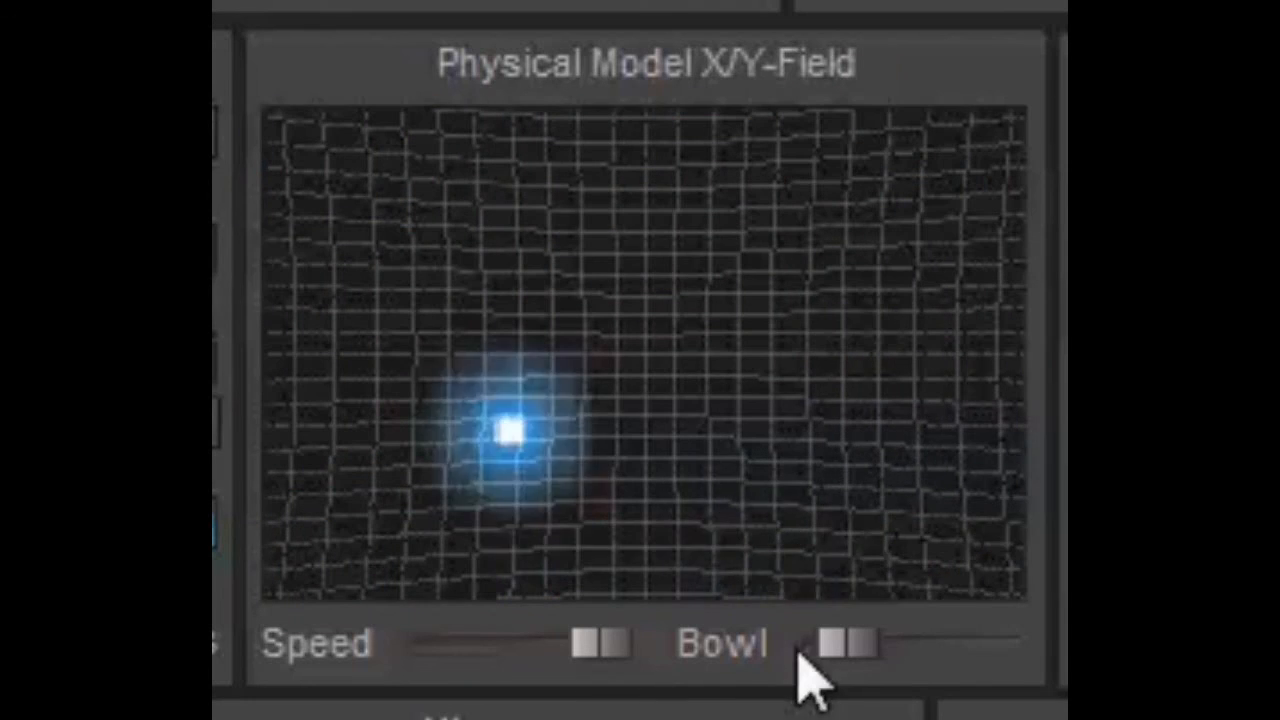
Flatten the Physical Model X/Y-Field with Bowl, lower its Speed to the minimum, and raise Bowl again to curve the grid
{"action": "left_click_drag", "start_coordinate": [846, 650], "coordinate": [808, 657]}
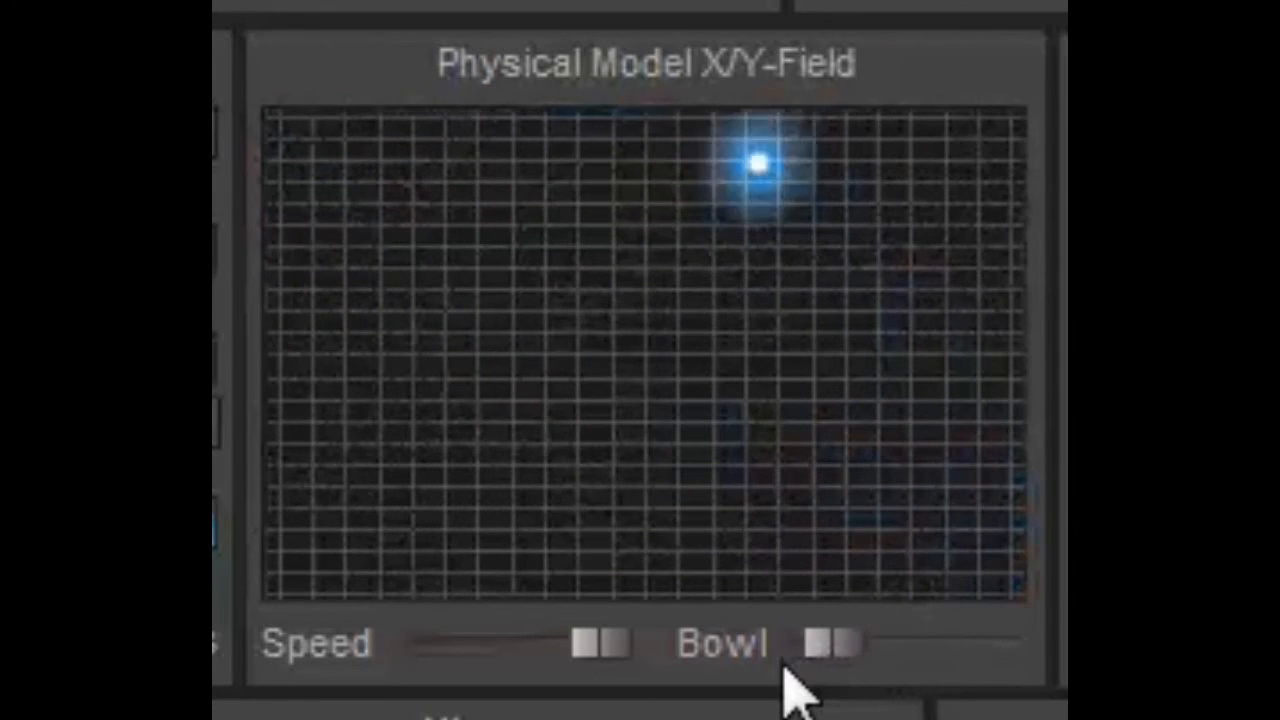
{"action": "left_click_drag", "start_coordinate": [598, 655], "coordinate": [510, 655]}
{"action": "left_click_drag", "start_coordinate": [487, 662], "coordinate": [393, 670]}
{"action": "left_click_drag", "start_coordinate": [821, 655], "coordinate": [851, 645]}
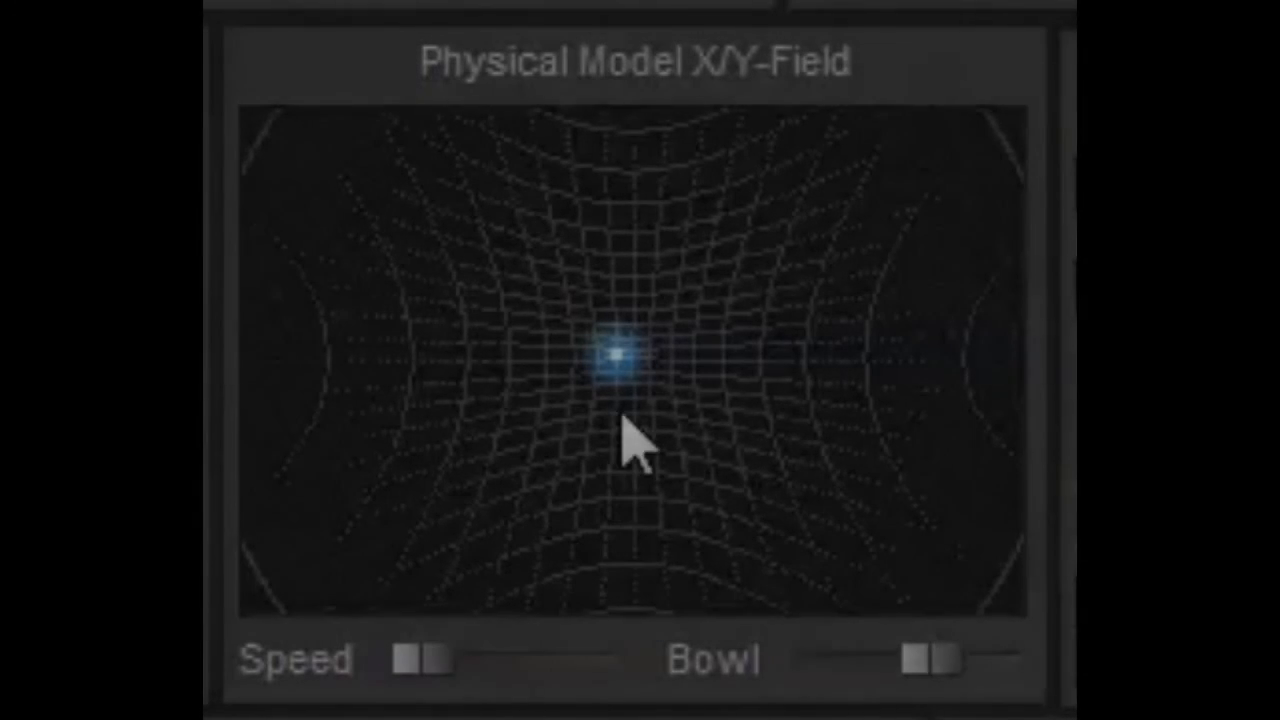
Pull the light point toward the right side, upper-left and lower-right corners of the X/Y-Field, releasing it to roll back
{"action": "left_click_drag", "start_coordinate": [620, 354], "coordinate": [941, 306]}
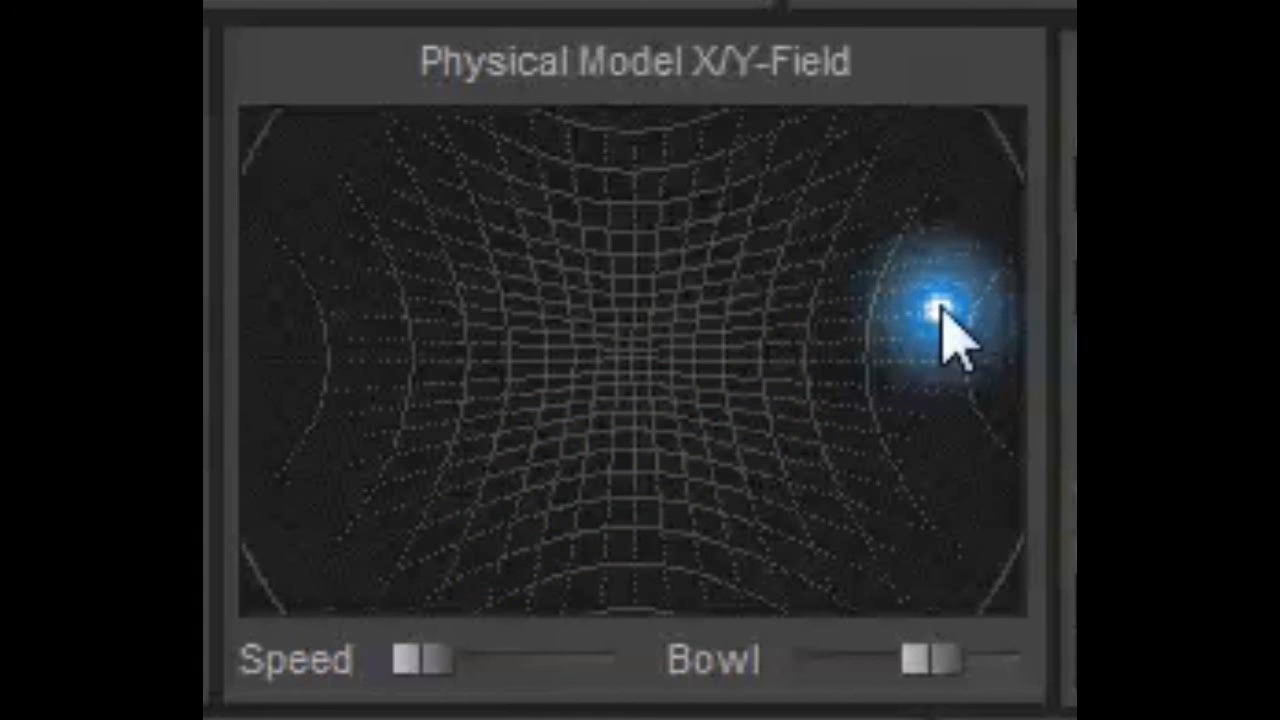
{"action": "left_click_drag", "start_coordinate": [941, 306], "coordinate": [277, 186]}
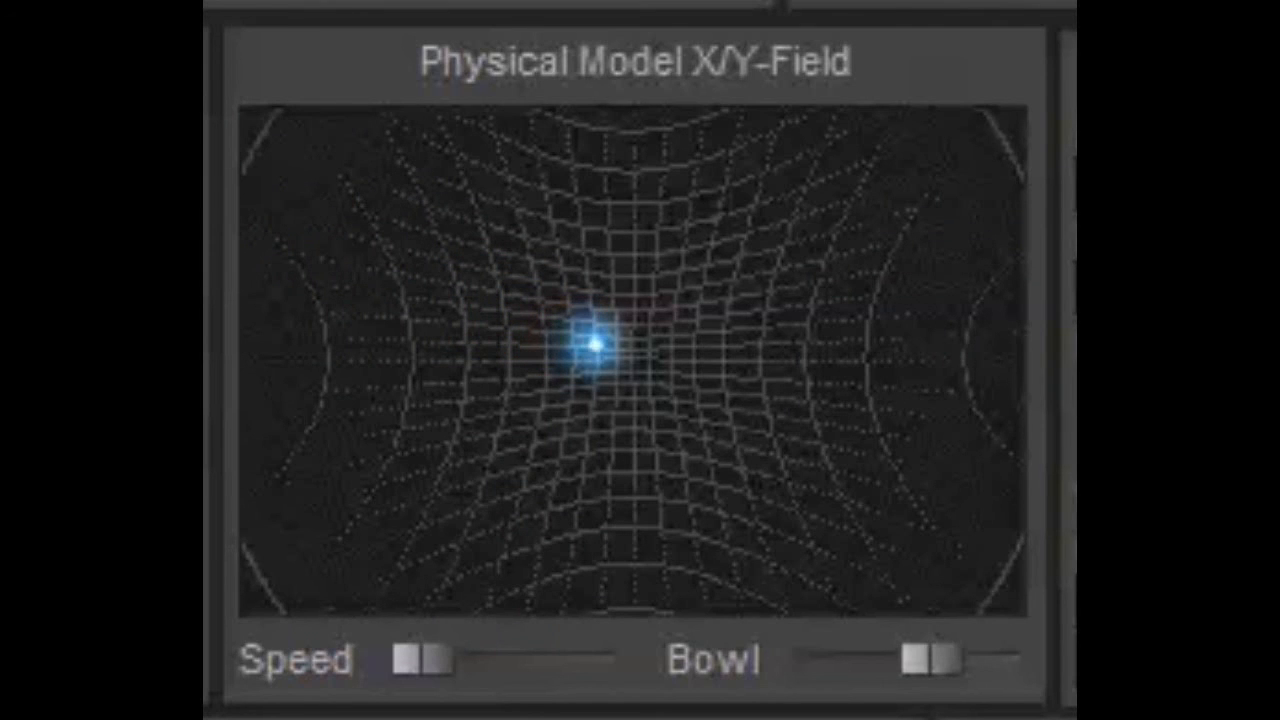
{"action": "left_click_drag", "start_coordinate": [622, 341], "coordinate": [909, 323]}
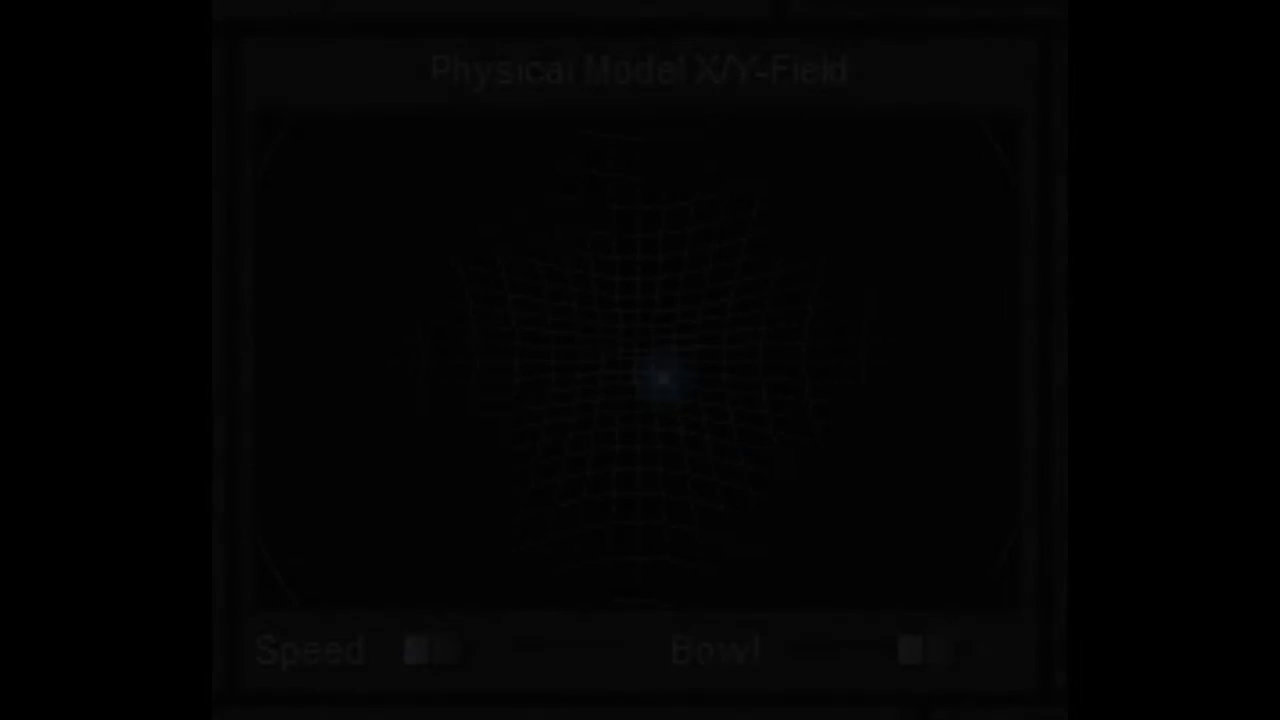
{"action": "left_click_drag", "start_coordinate": [702, 430], "coordinate": [932, 592]}
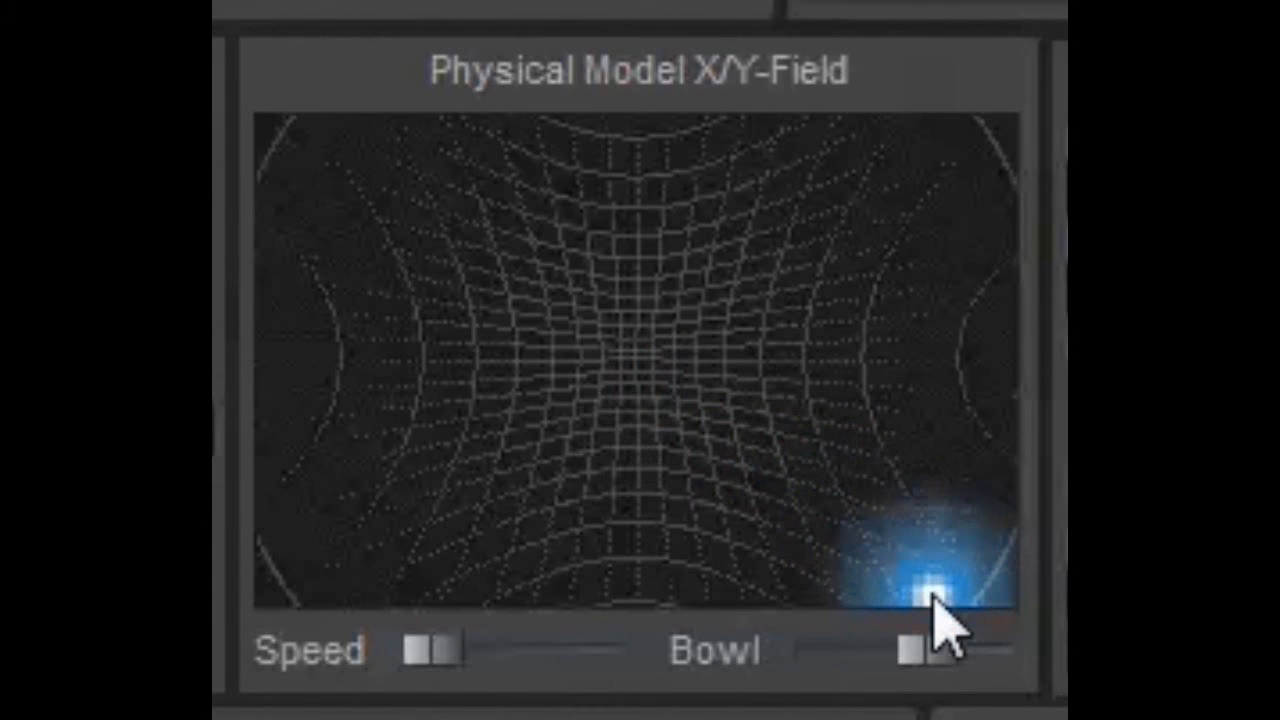
{"action": "mouse_move", "coordinate": [932, 592]}
{"action": "left_mouse_down"}
{"action": "mouse_move", "coordinate": [949, 253]}
{"action": "mouse_move", "coordinate": [487, 245]}
{"action": "mouse_move", "coordinate": [775, 511]}
{"action": "mouse_move", "coordinate": [952, 600]}
{"action": "left_mouse_up"}
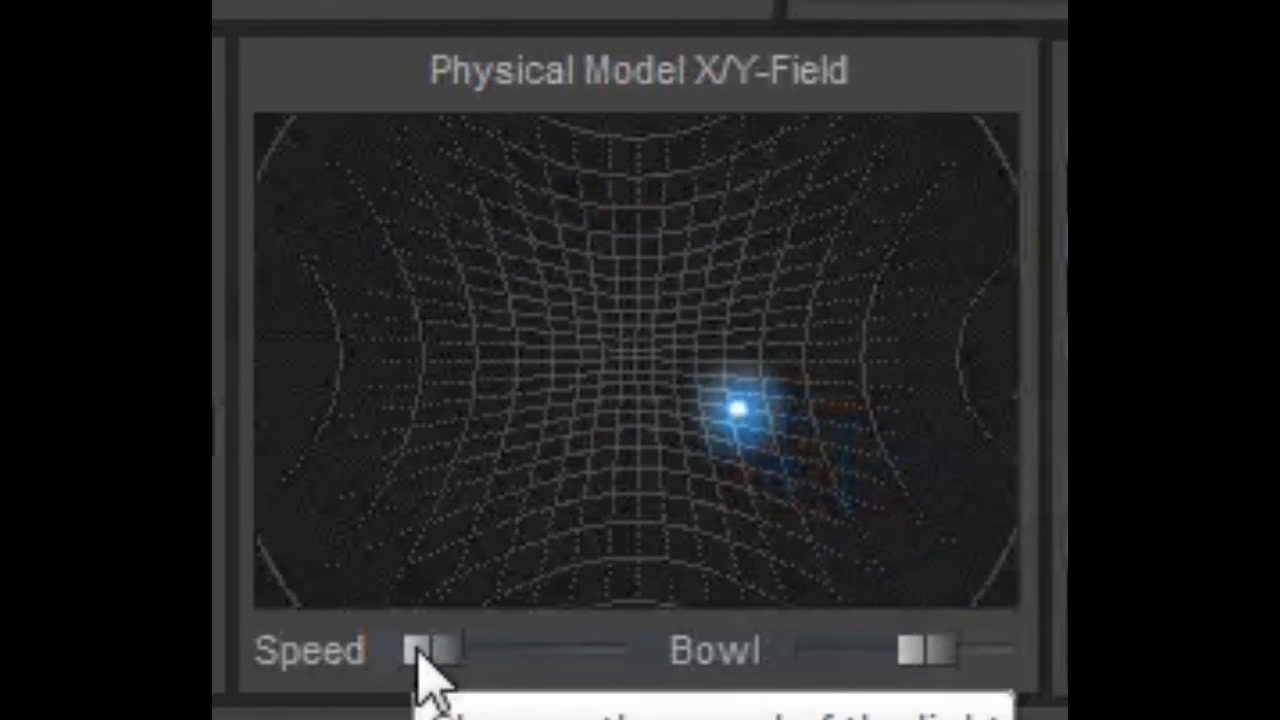
Raise the X/Y-Field's Speed and return it to the minimum, pulling the light point to the upper-right corner in between
{"action": "left_click_drag", "start_coordinate": [418, 657], "coordinate": [706, 652]}
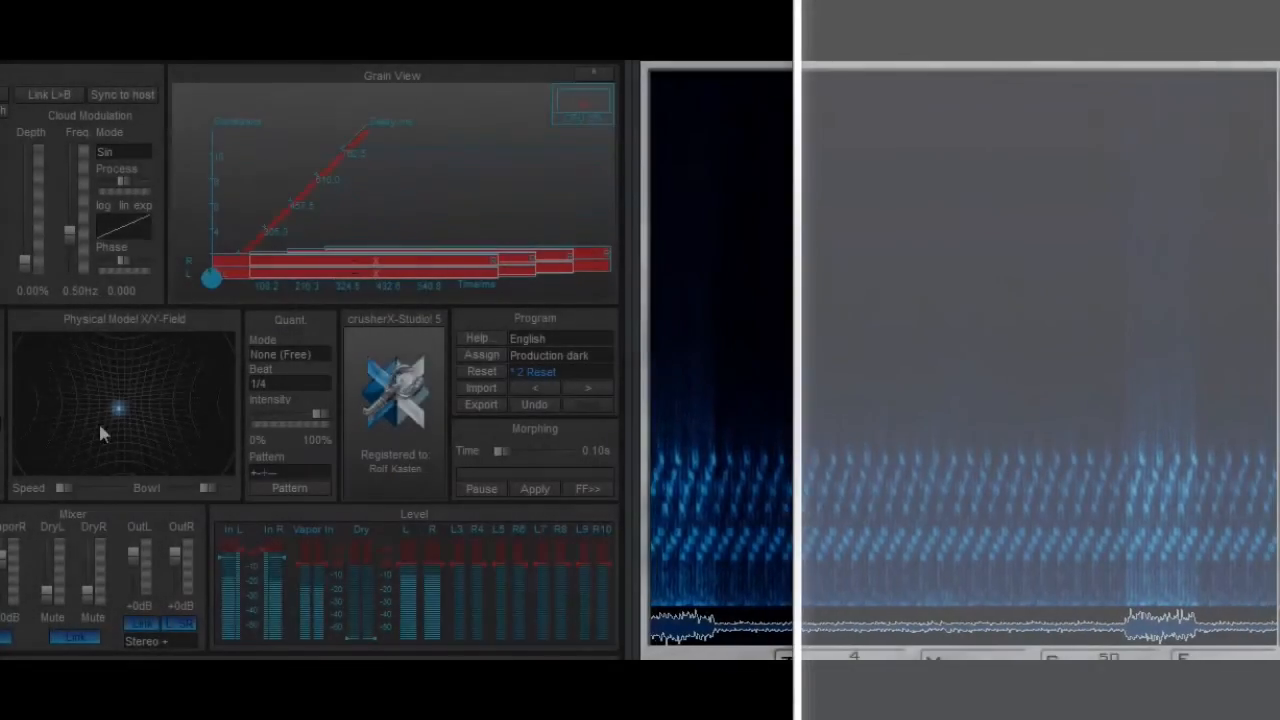
{"action": "left_click_drag", "start_coordinate": [123, 412], "coordinate": [232, 338]}
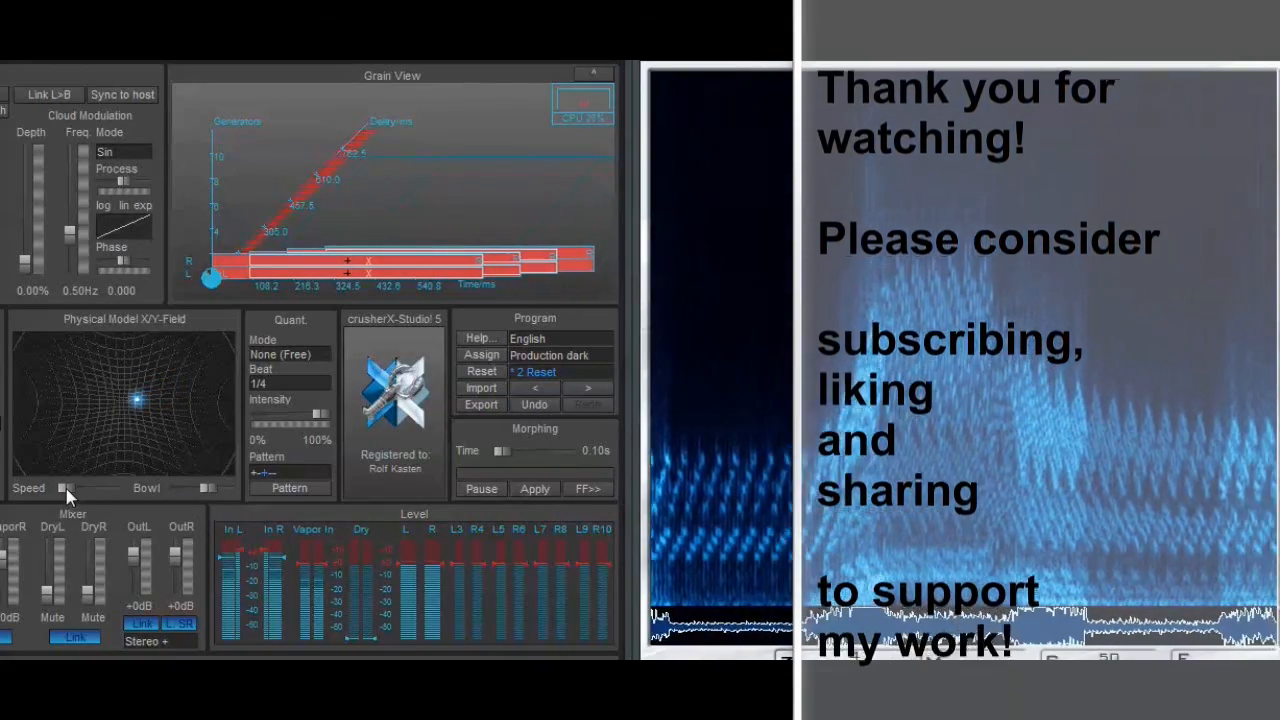
{"action": "left_click_drag", "start_coordinate": [66, 488], "coordinate": [121, 482]}
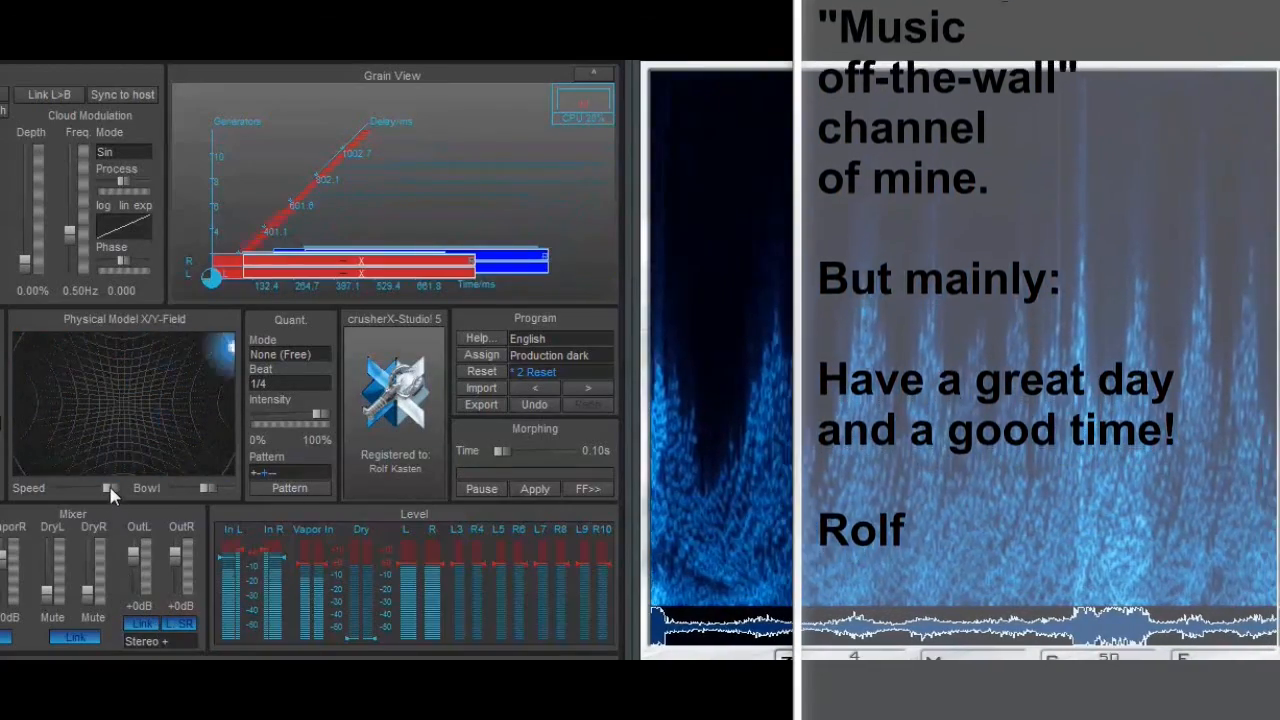
{"action": "left_click_drag", "start_coordinate": [96, 487], "coordinate": [58, 494]}
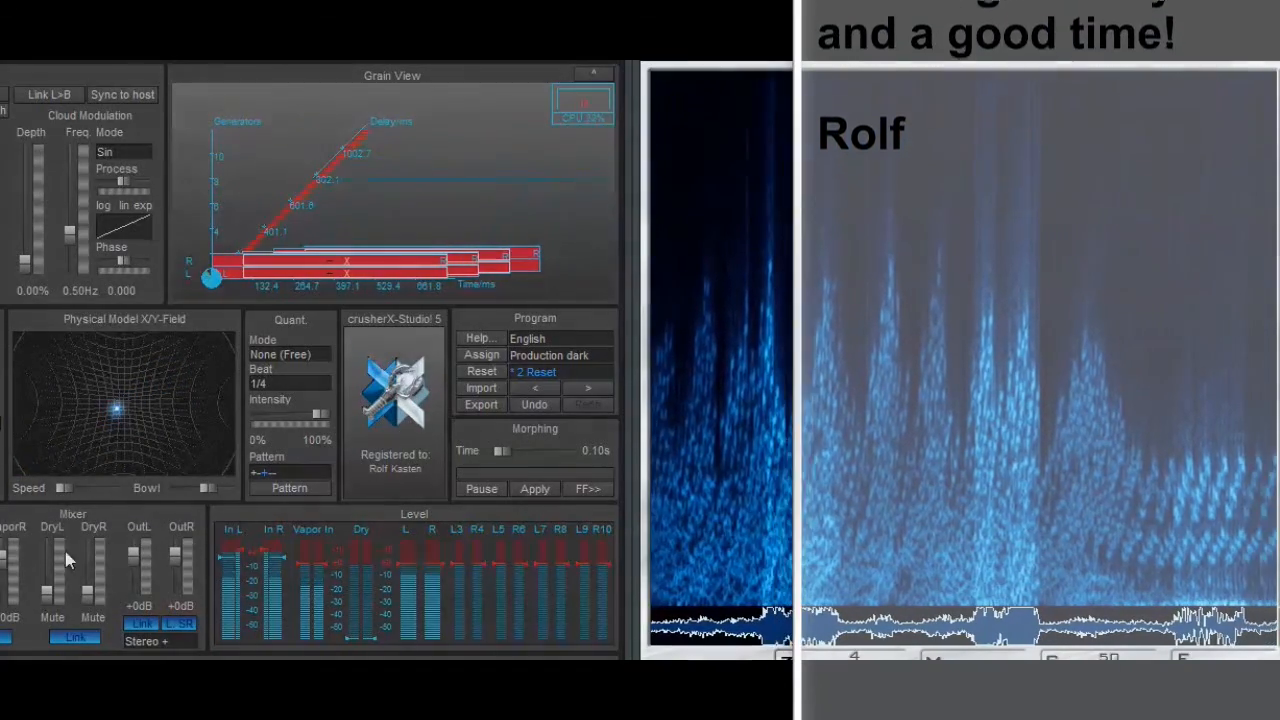